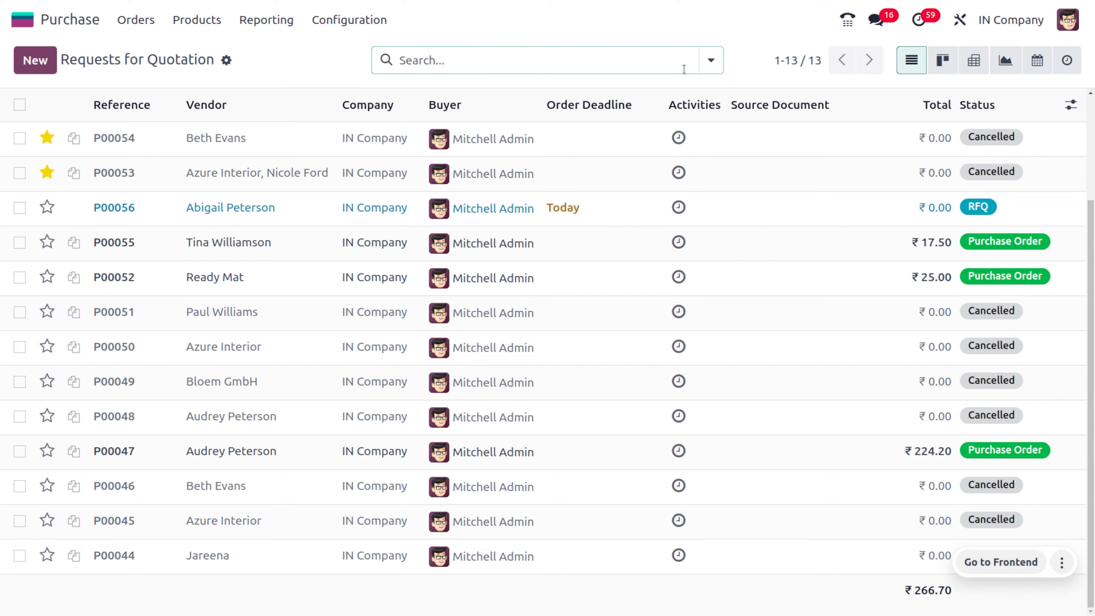
Examine the available filters, groupings and favorites for the Requests for Quotation list and reload the page.
{"action": "left_click", "coordinate": [711, 61]}
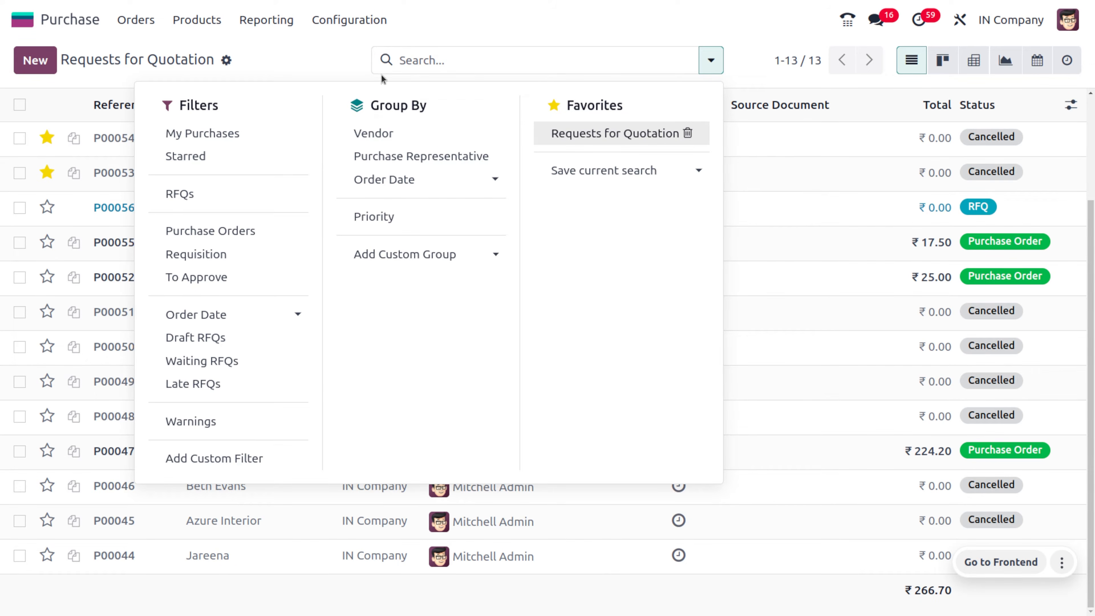
{"action": "left_click", "coordinate": [320, 61]}
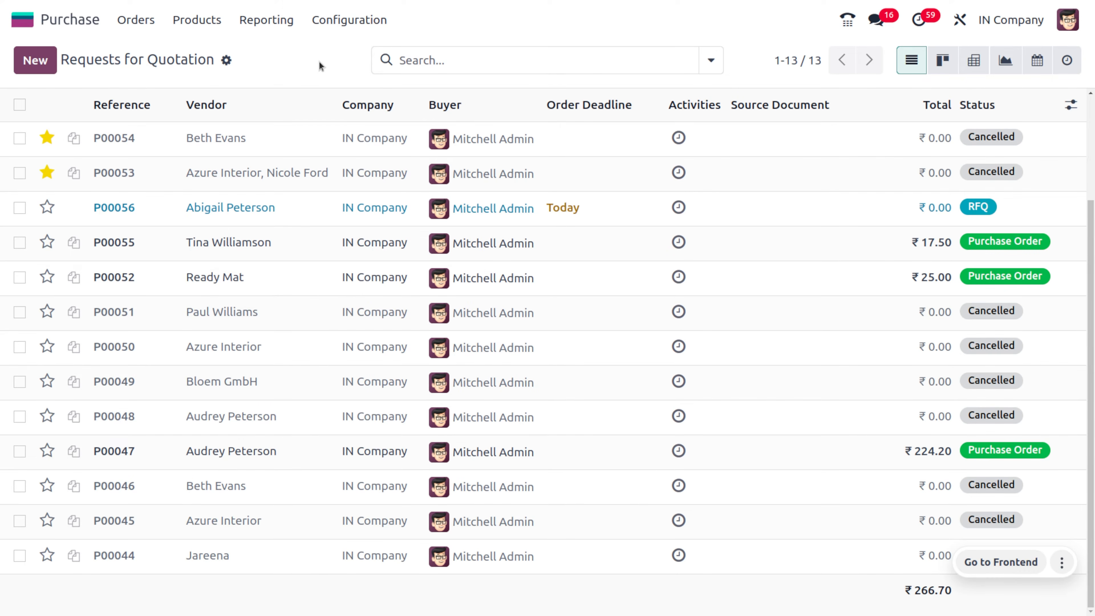
{"action": "key", "text": "F5"}
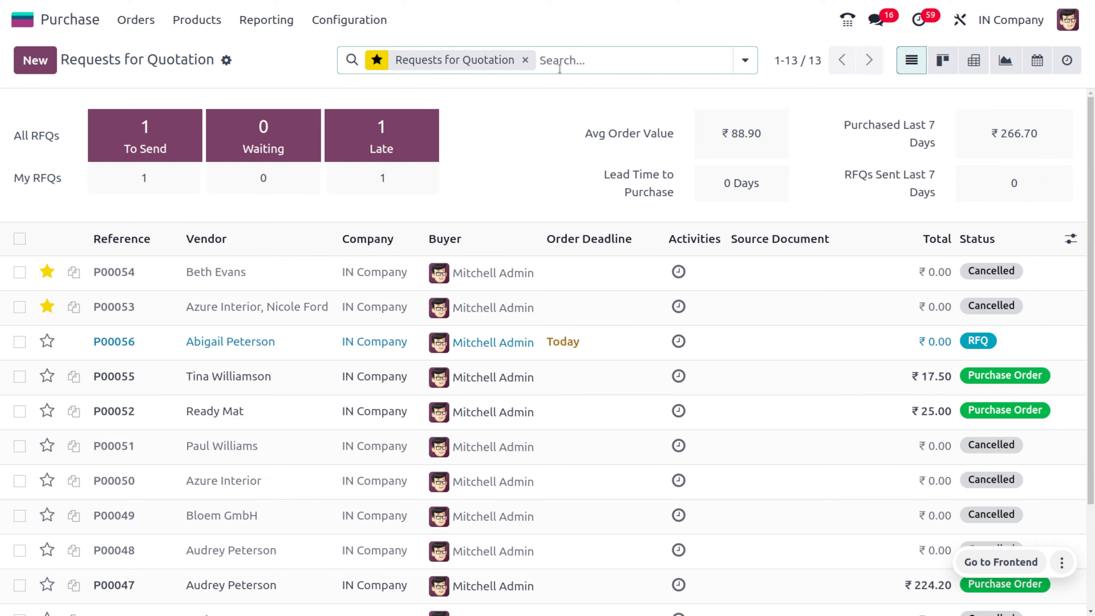
Filter the list by My Purchases, remove the Requests for Quotation favorite from the search, and review the records.
{"action": "left_click", "coordinate": [746, 65]}
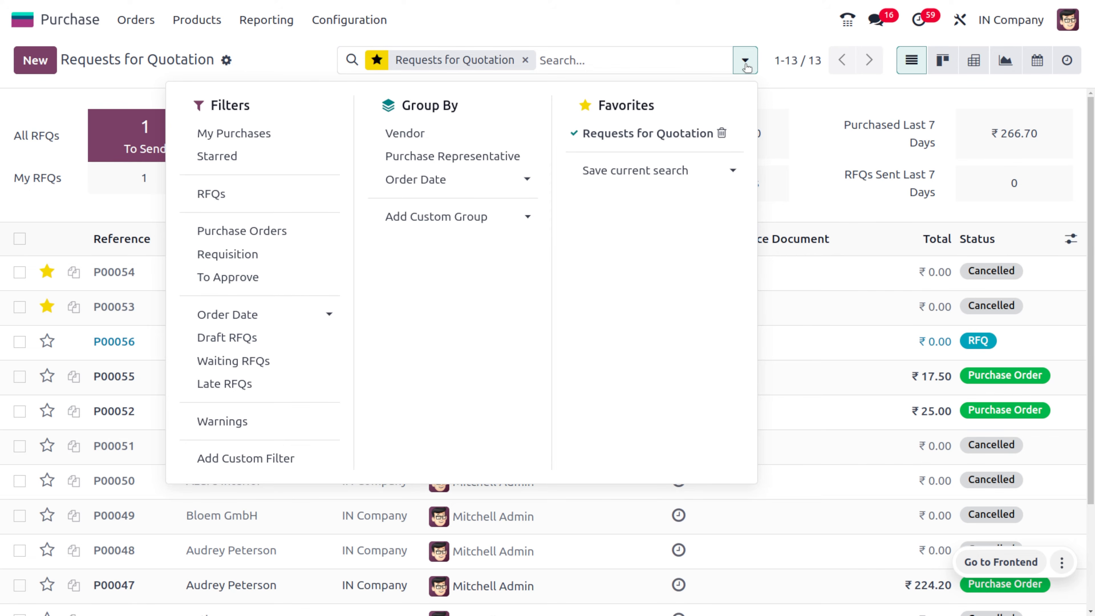
{"action": "left_click", "coordinate": [257, 135]}
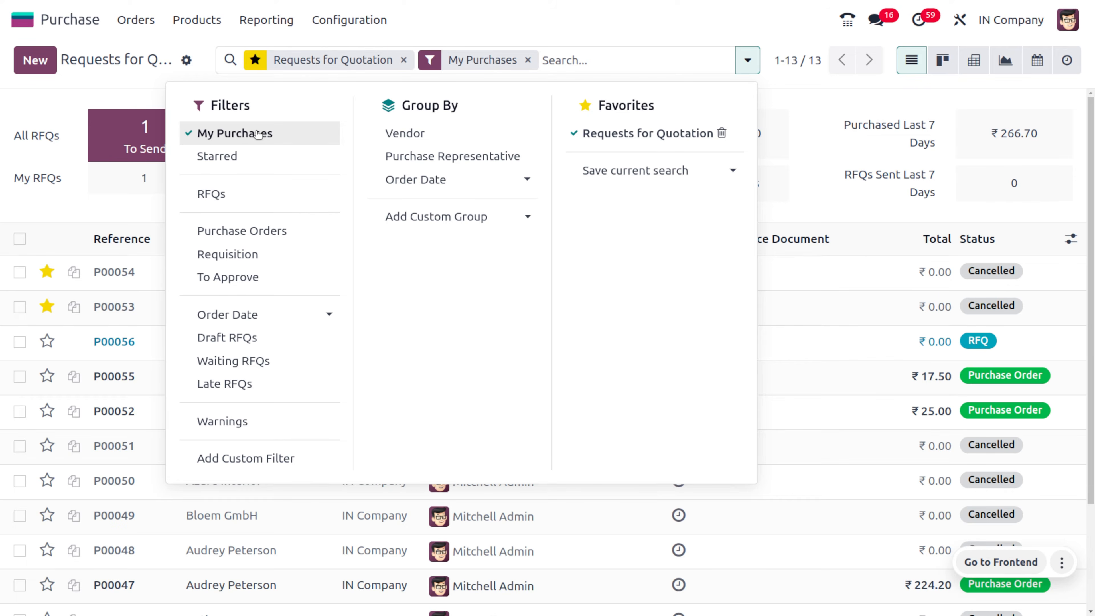
{"action": "left_click", "coordinate": [403, 60]}
{"action": "scroll", "coordinate": [526, 371], "scroll_direction": "down", "scroll_amount": 3}
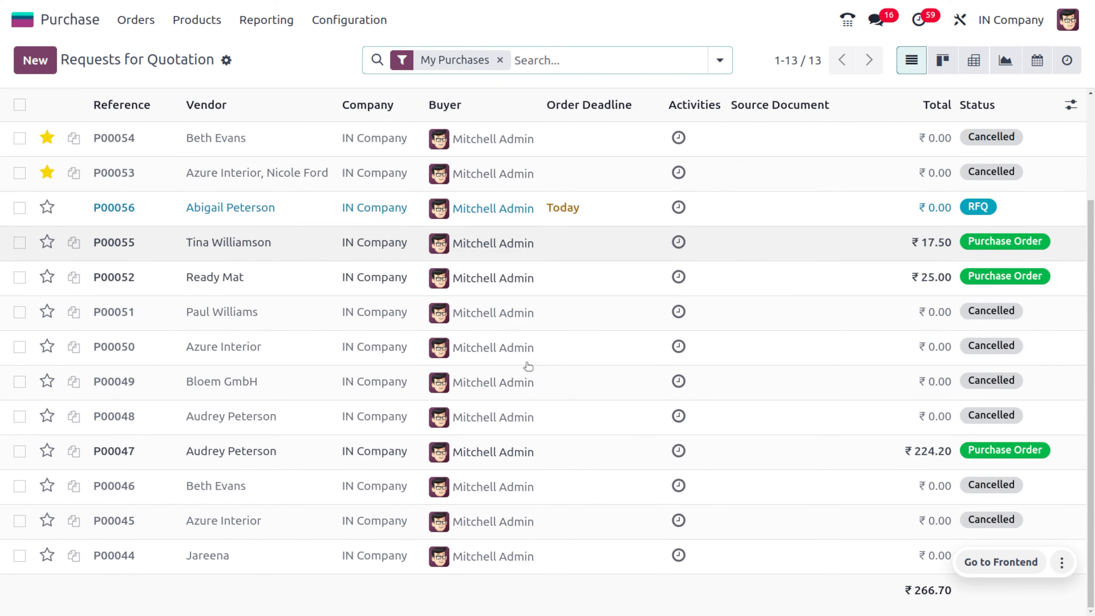
{"action": "scroll", "coordinate": [527, 366], "scroll_direction": "up", "scroll_amount": 3}
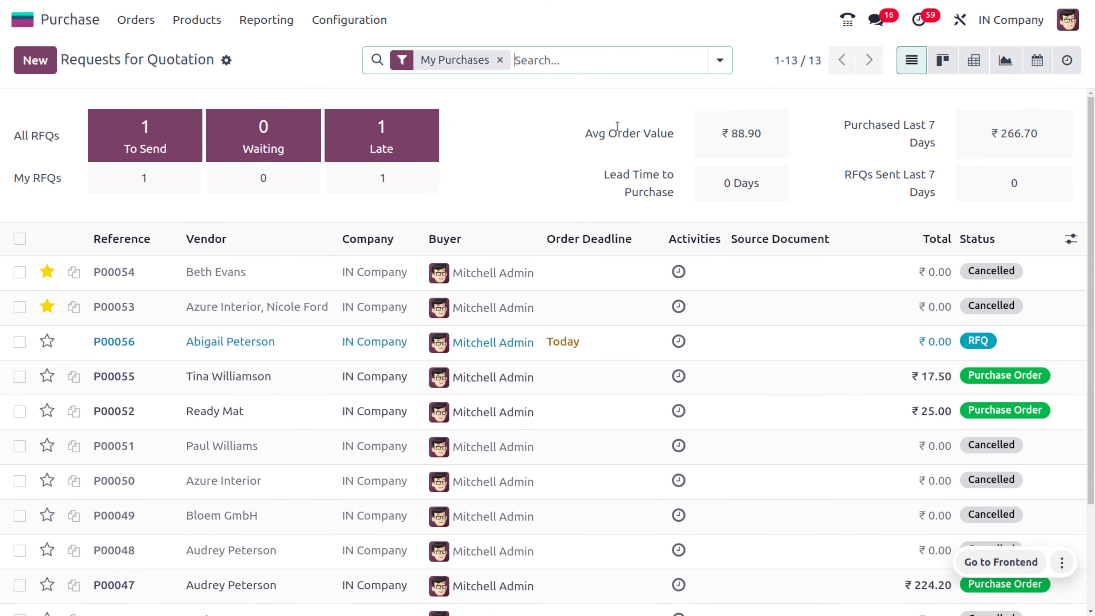
Replace the My Purchases filter with Starred, and replace that with Draft RFQs as the only active filter.
{"action": "left_click", "coordinate": [501, 61]}
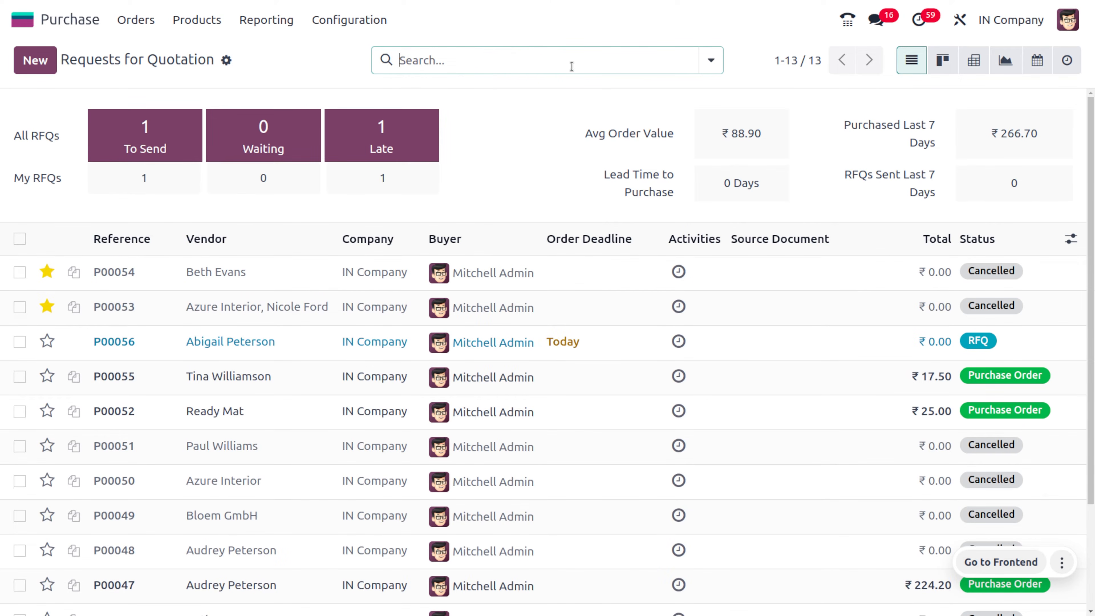
{"action": "left_click", "coordinate": [710, 62]}
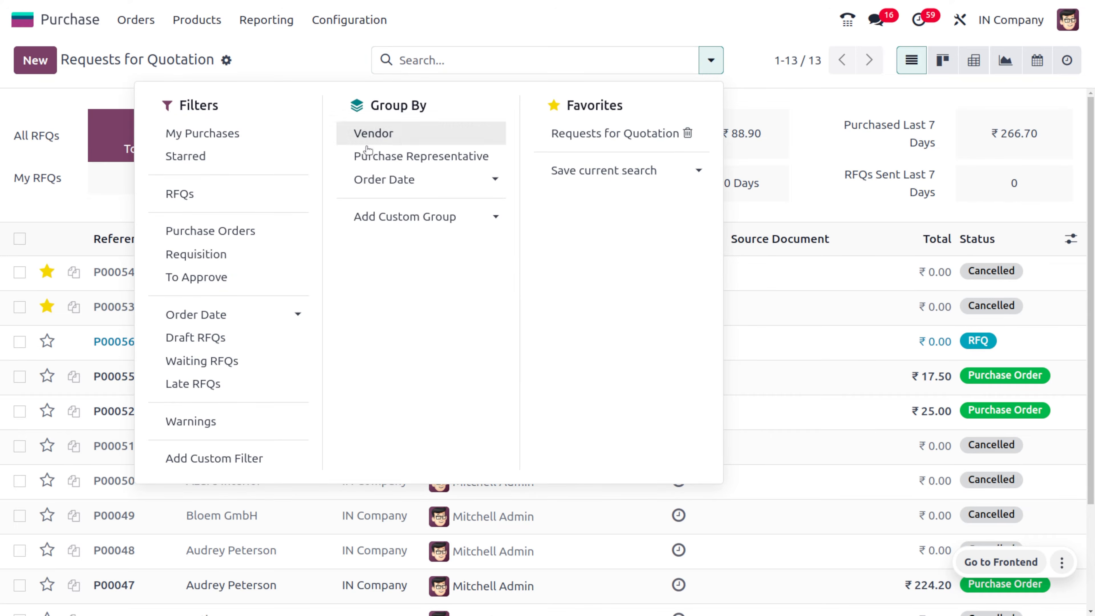
{"action": "left_click", "coordinate": [222, 160]}
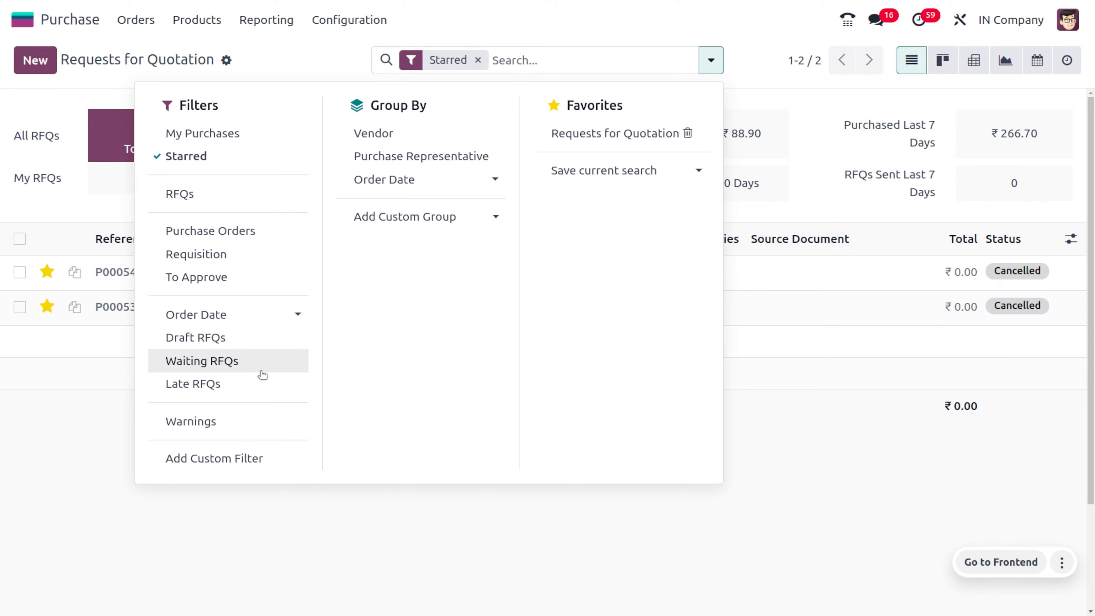
{"action": "left_click", "coordinate": [247, 339]}
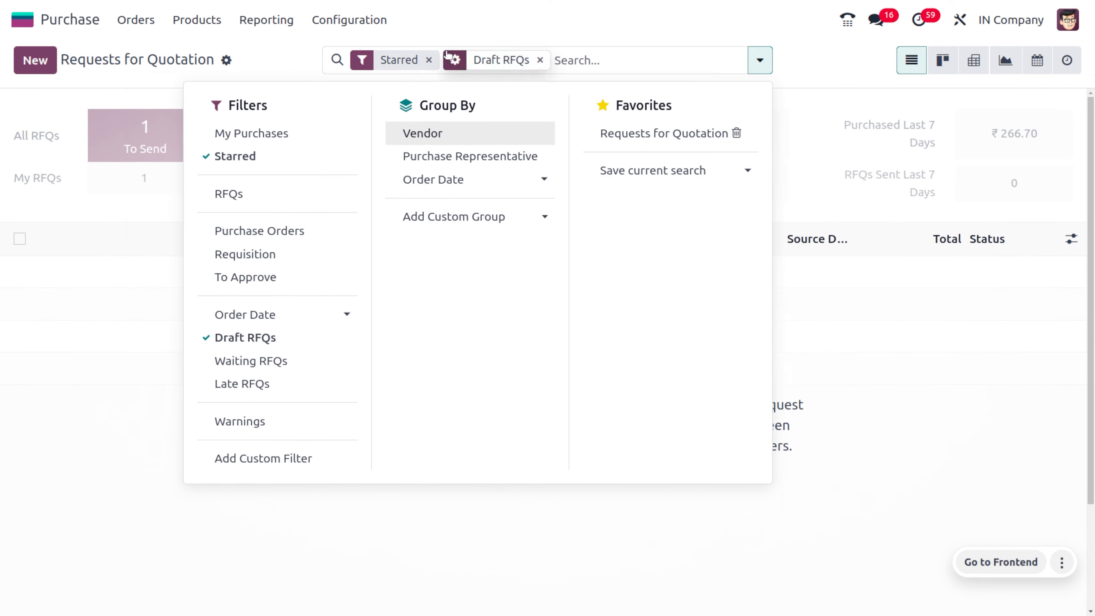
{"action": "left_click", "coordinate": [429, 60]}
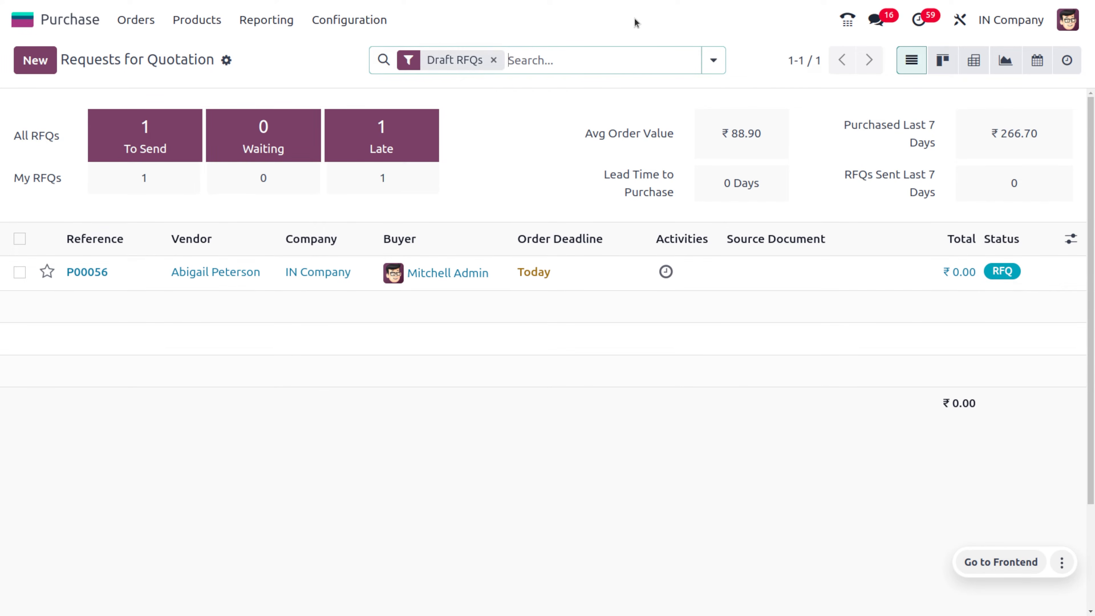
Switch the list from Draft RFQs to Waiting RFQs, and from that to Late RFQs as the only filter.
{"action": "left_click", "coordinate": [713, 60]}
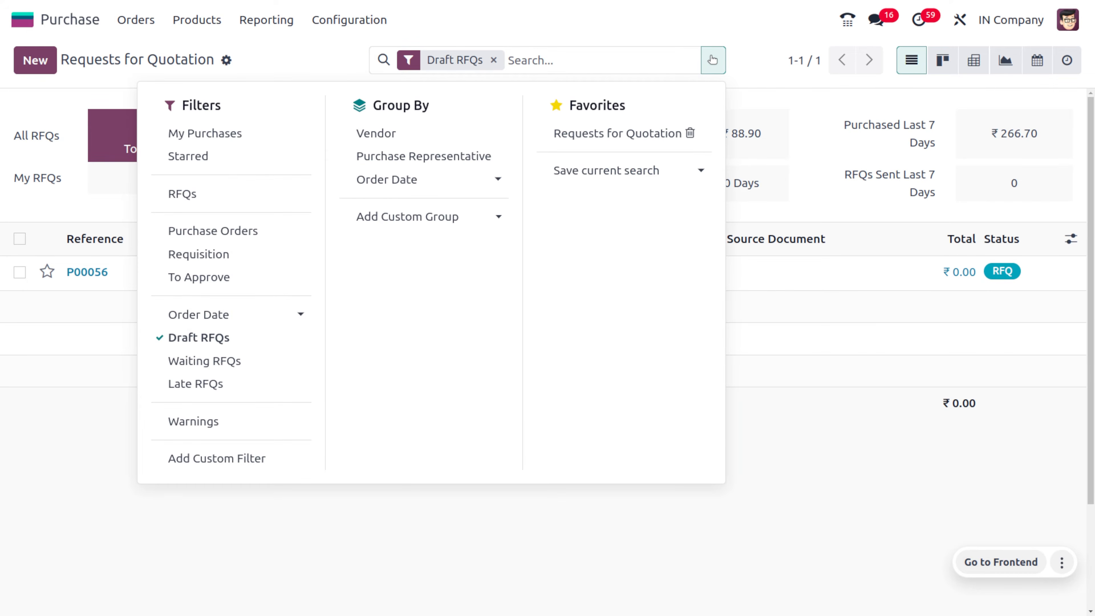
{"action": "left_click", "coordinate": [210, 363]}
{"action": "left_click", "coordinate": [214, 336]}
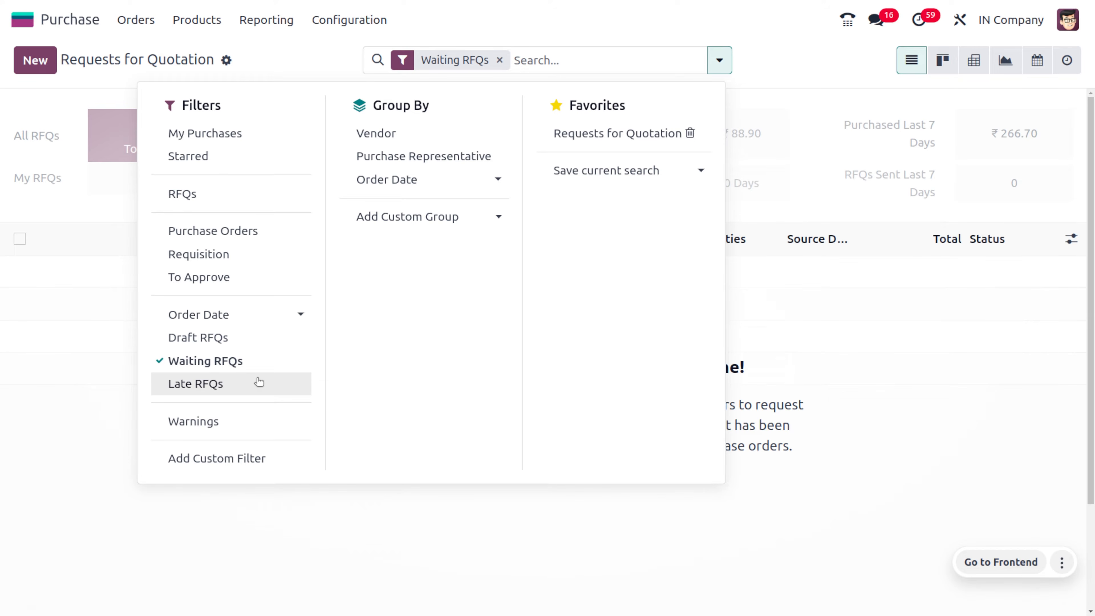
{"action": "left_click", "coordinate": [240, 362]}
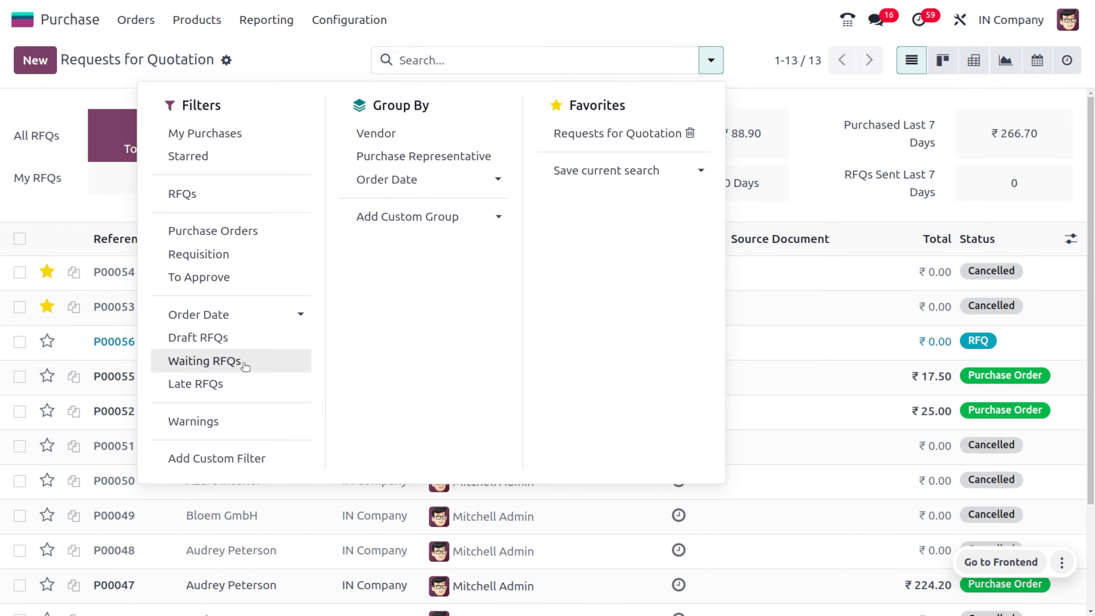
{"action": "left_click", "coordinate": [249, 386]}
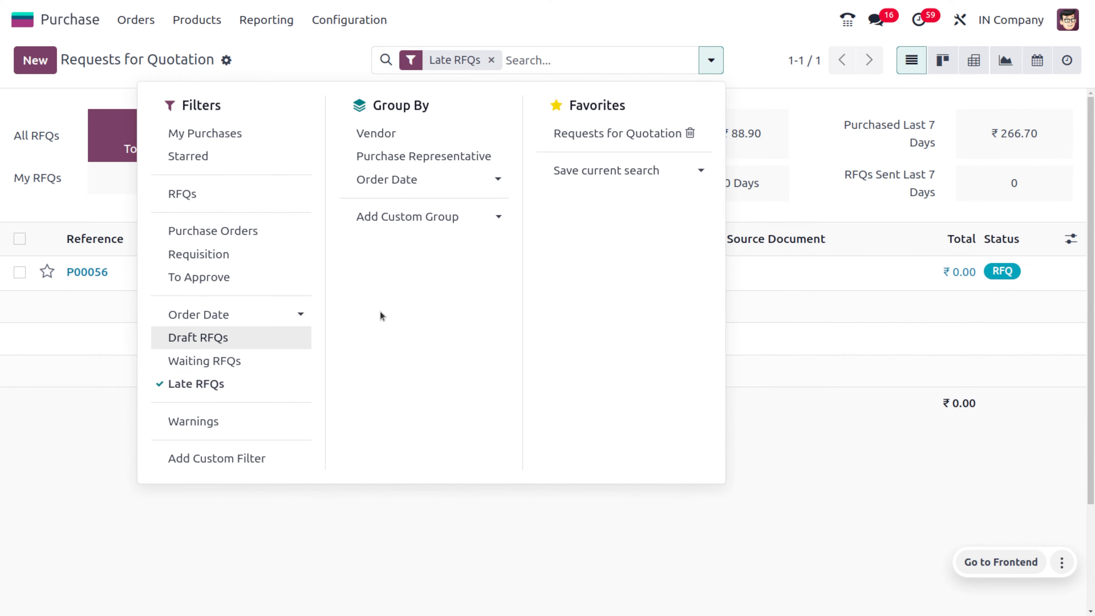
{"action": "left_click", "coordinate": [94, 385]}
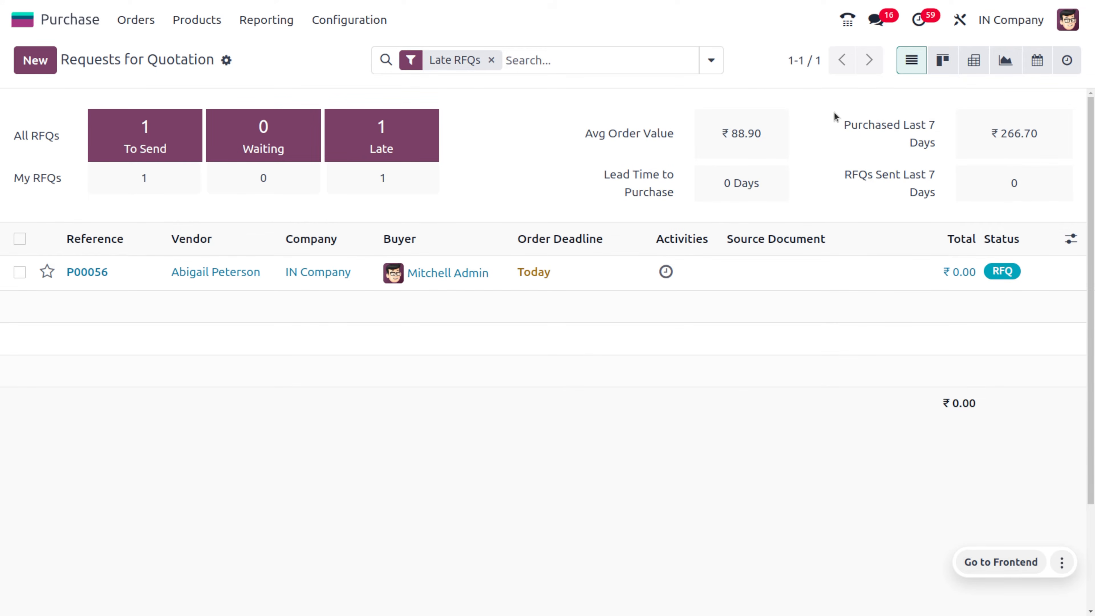
Add a custom filter with the rule Vendor "is in" and the first suggested vendor as its value.
{"action": "left_click", "coordinate": [707, 58]}
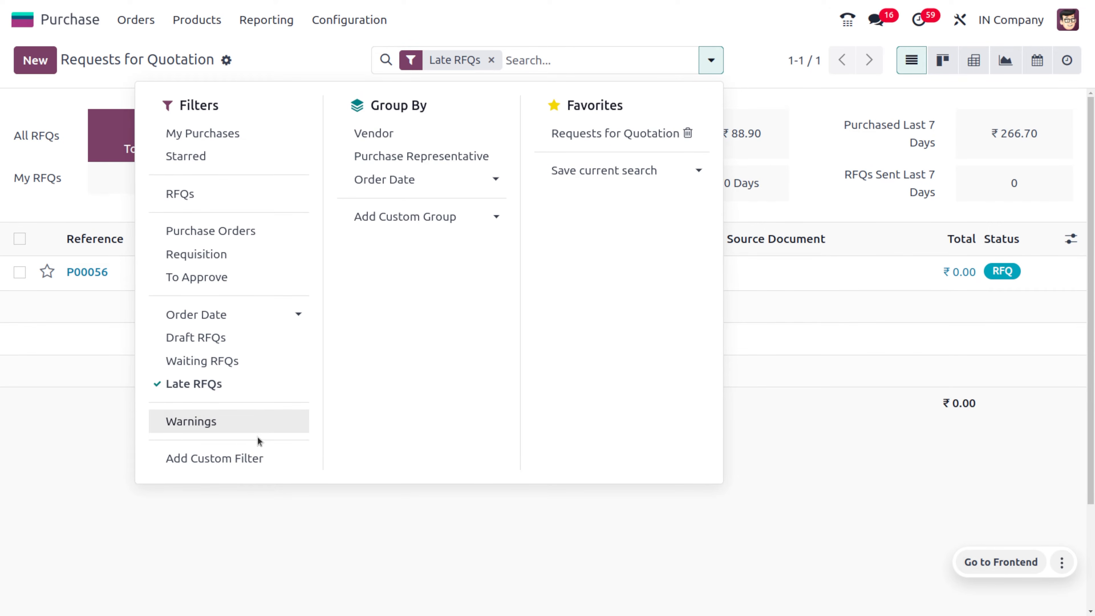
{"action": "left_click", "coordinate": [247, 458]}
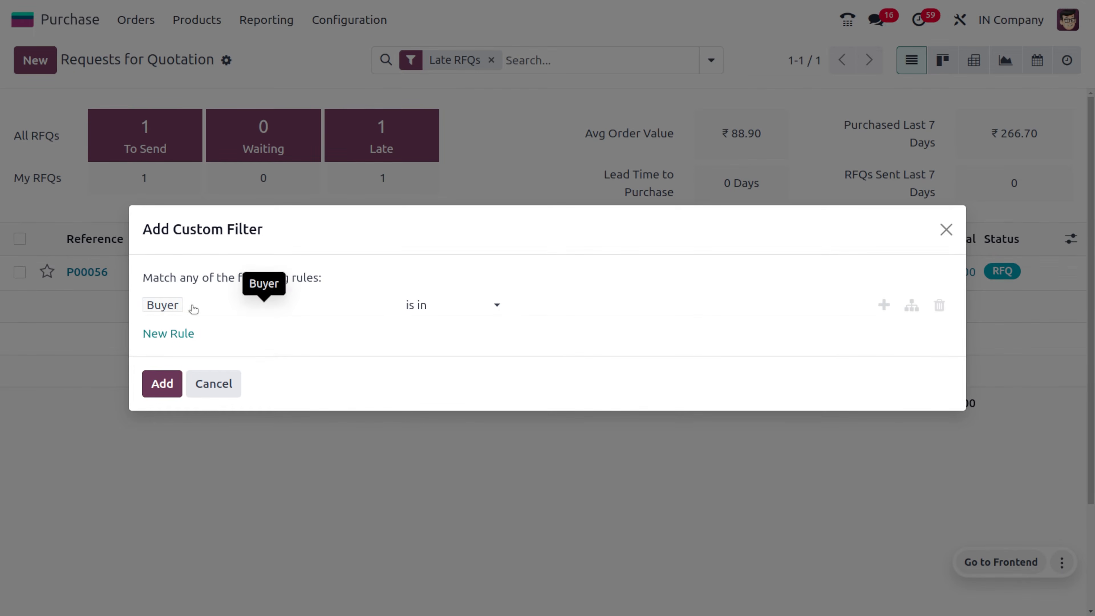
{"action": "left_click", "coordinate": [181, 306]}
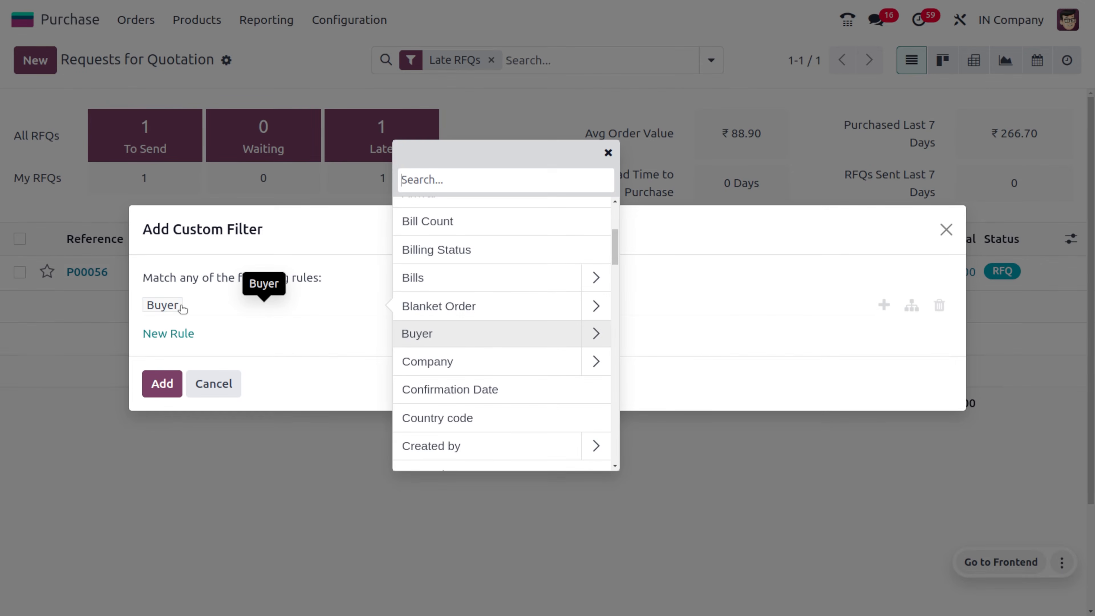
{"action": "scroll", "coordinate": [483, 402], "scroll_direction": "down", "scroll_amount": 15}
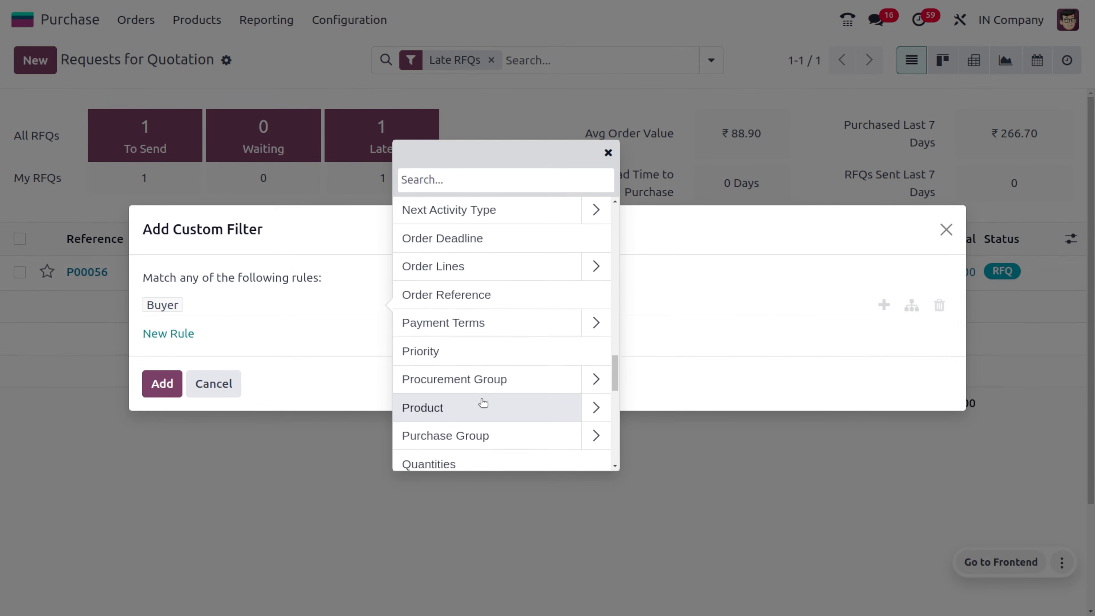
{"action": "left_click", "coordinate": [483, 402]}
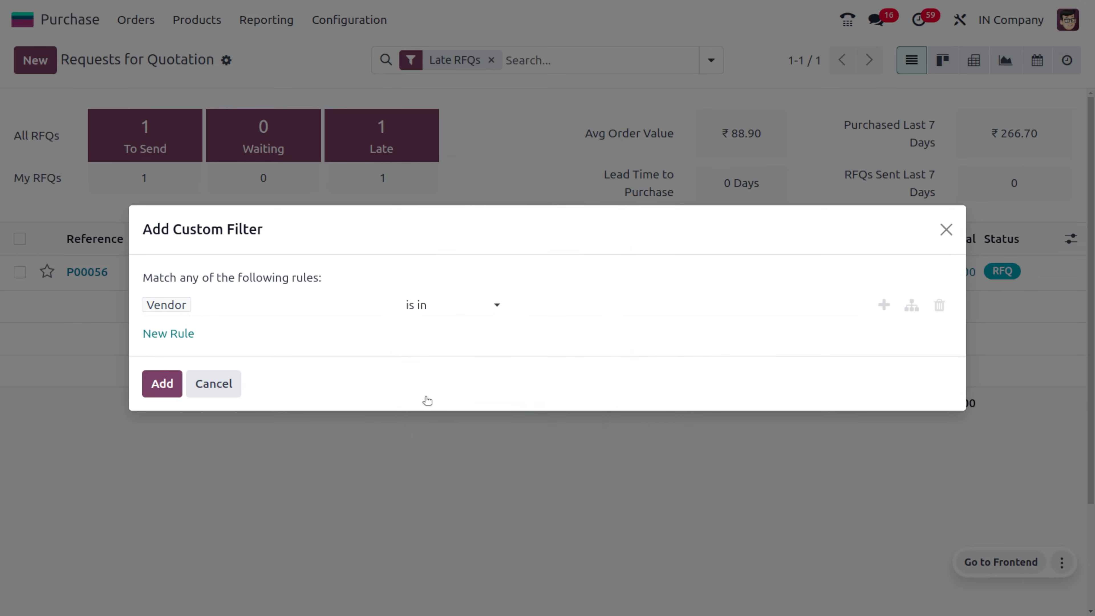
{"action": "left_click", "coordinate": [447, 311]}
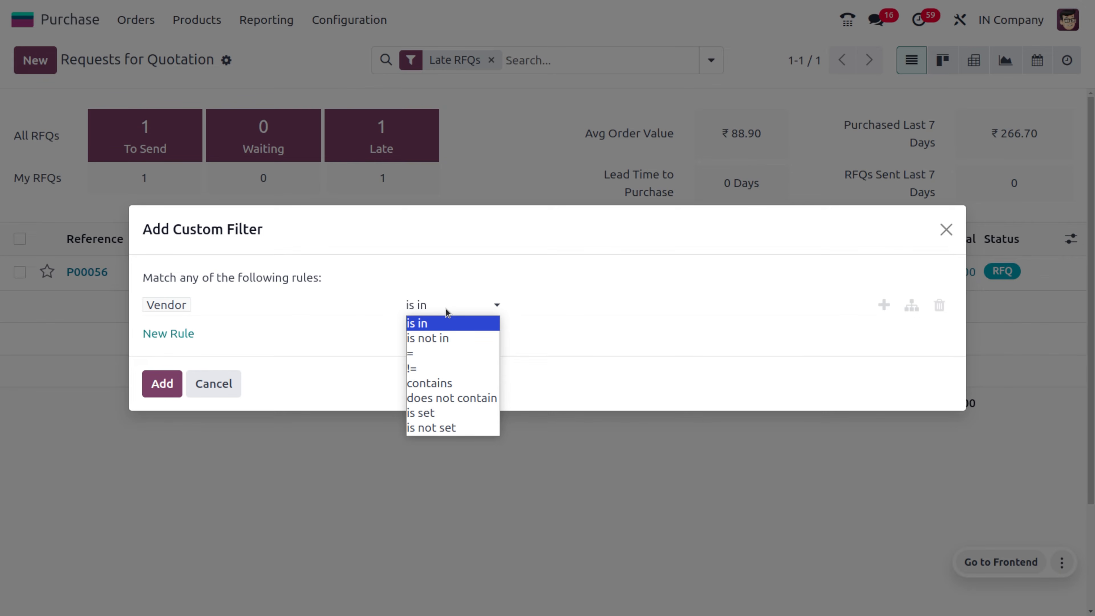
{"action": "left_click", "coordinate": [652, 301]}
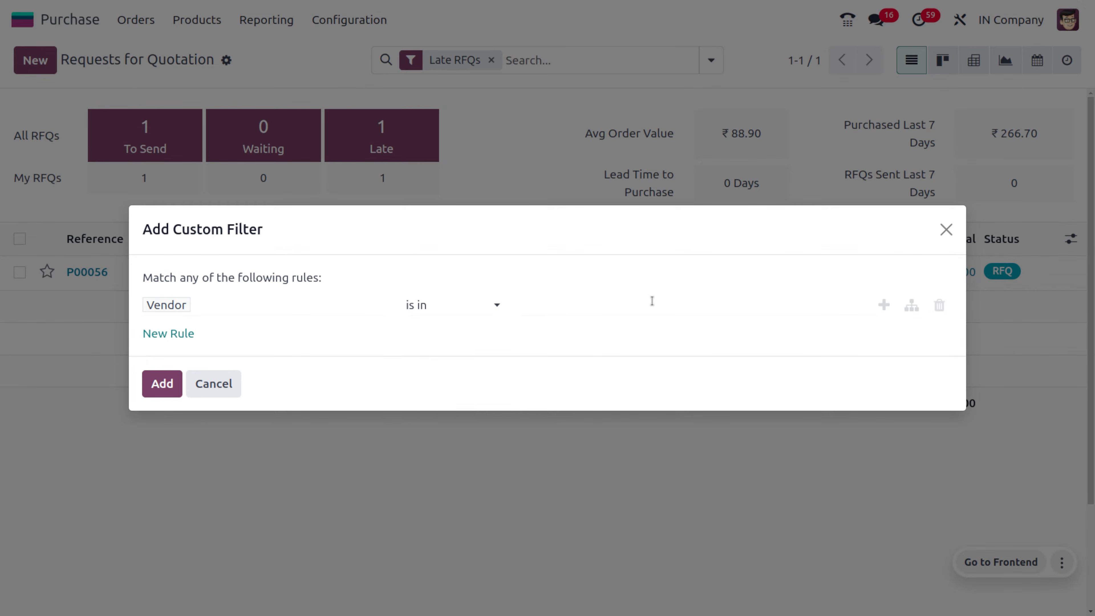
{"action": "left_click", "coordinate": [655, 305]}
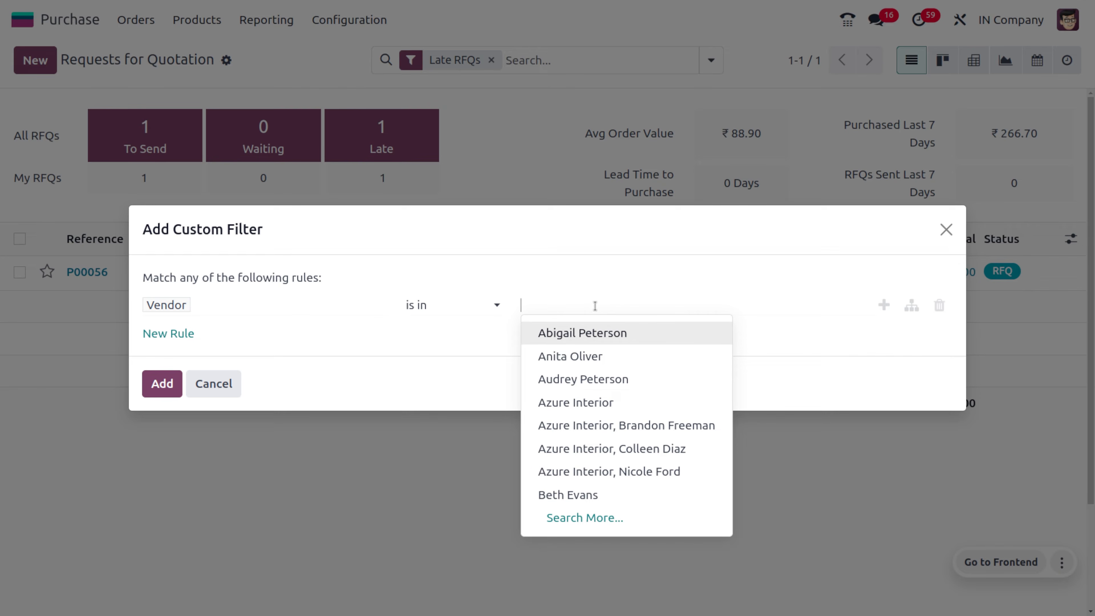
{"action": "left_click", "coordinate": [626, 333]}
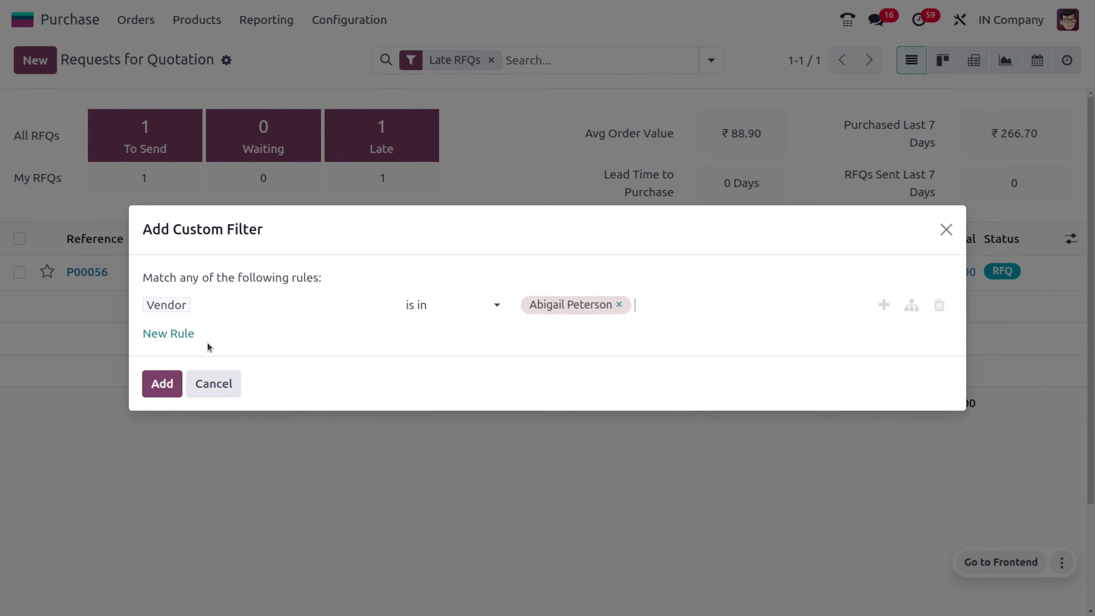
{"action": "left_click", "coordinate": [167, 384]}
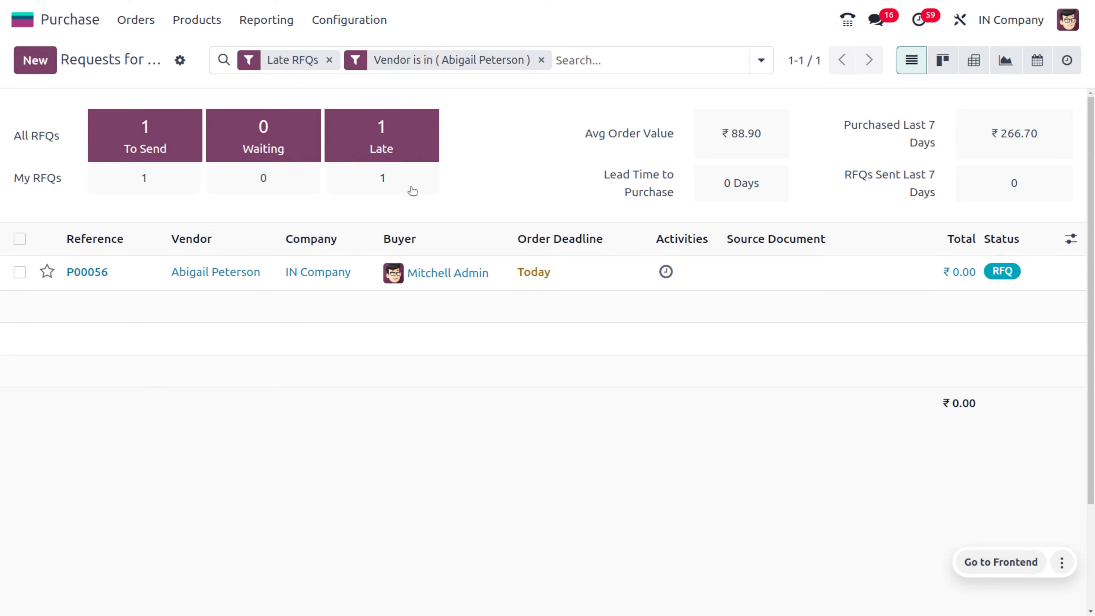
Remove the Late RFQs filter and add a nested "any of" rule group to the custom vendor filter's condition.
{"action": "left_click", "coordinate": [330, 60]}
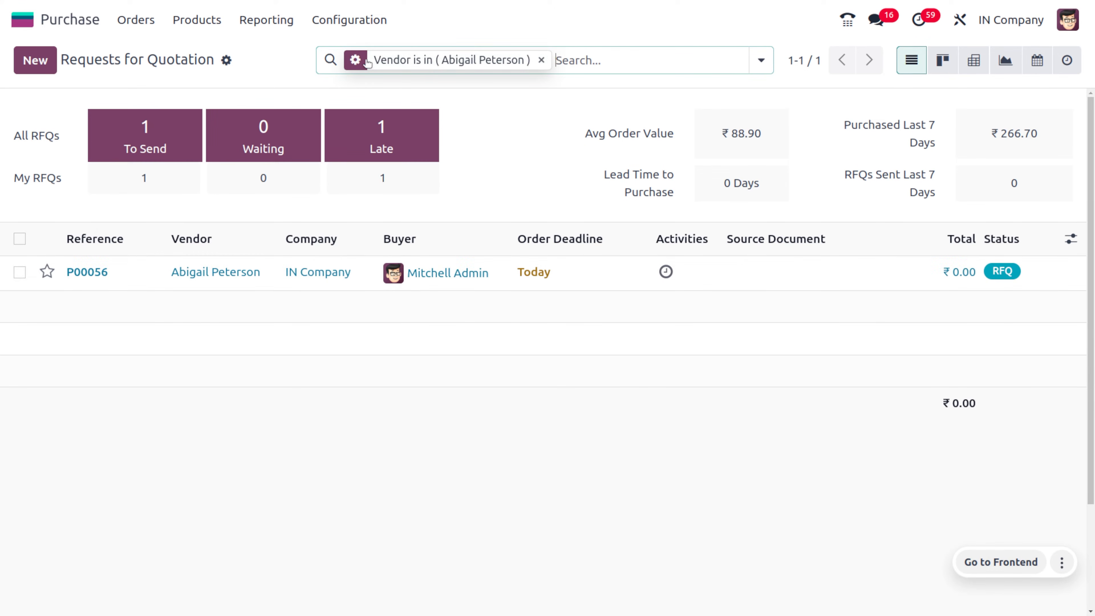
{"action": "left_click", "coordinate": [356, 61]}
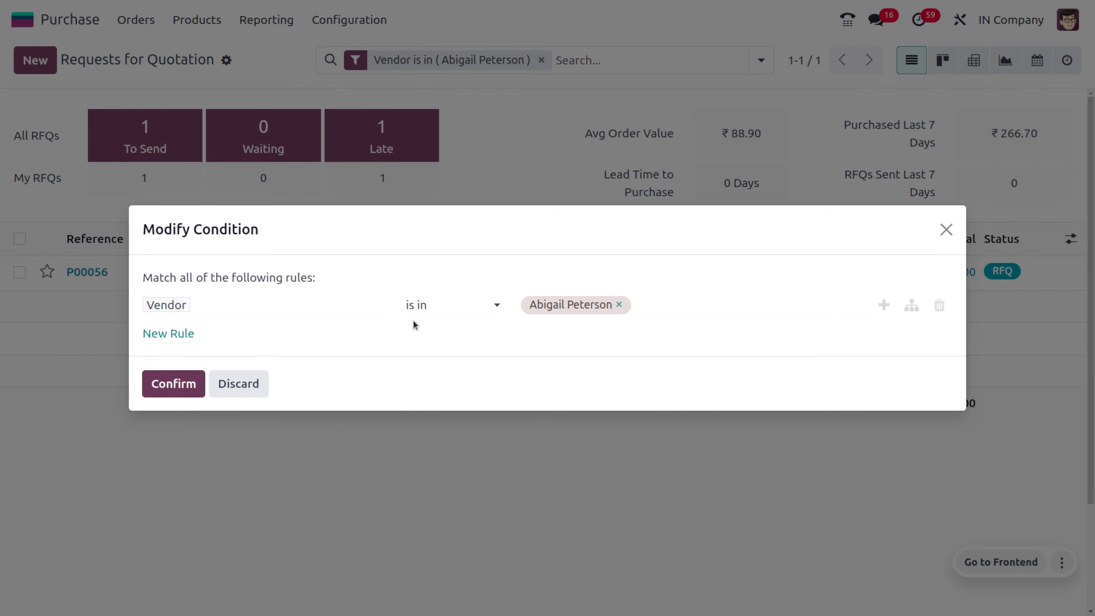
{"action": "left_click", "coordinate": [912, 305]}
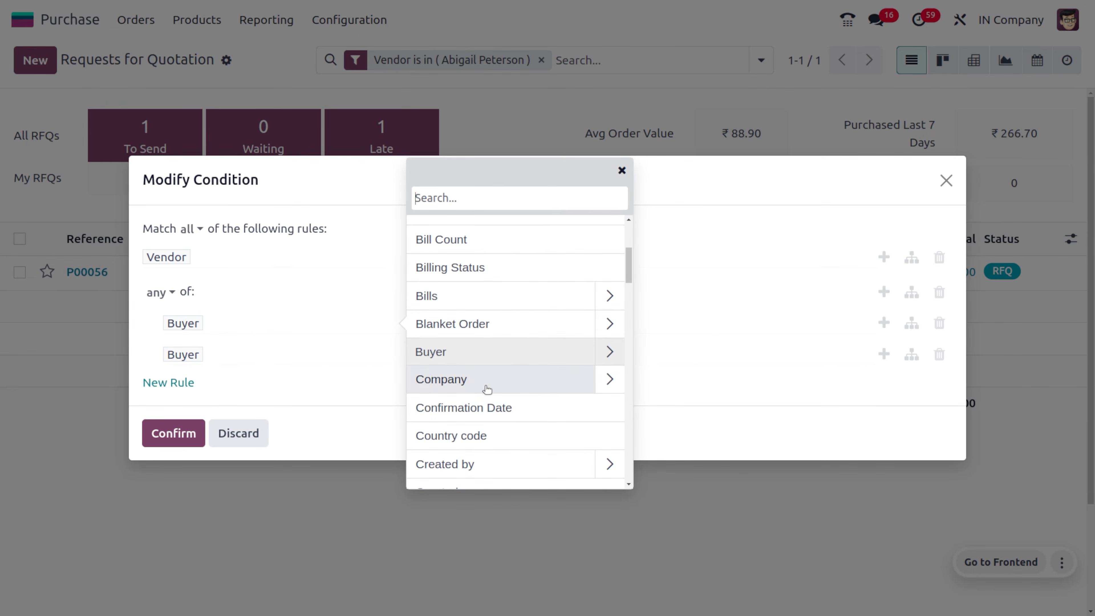
Set the first nested rule to Product "is in" [FURN_8111] Wear Layer.
{"action": "left_click", "coordinate": [439, 195]}
{"action": "type", "text": "pr"}
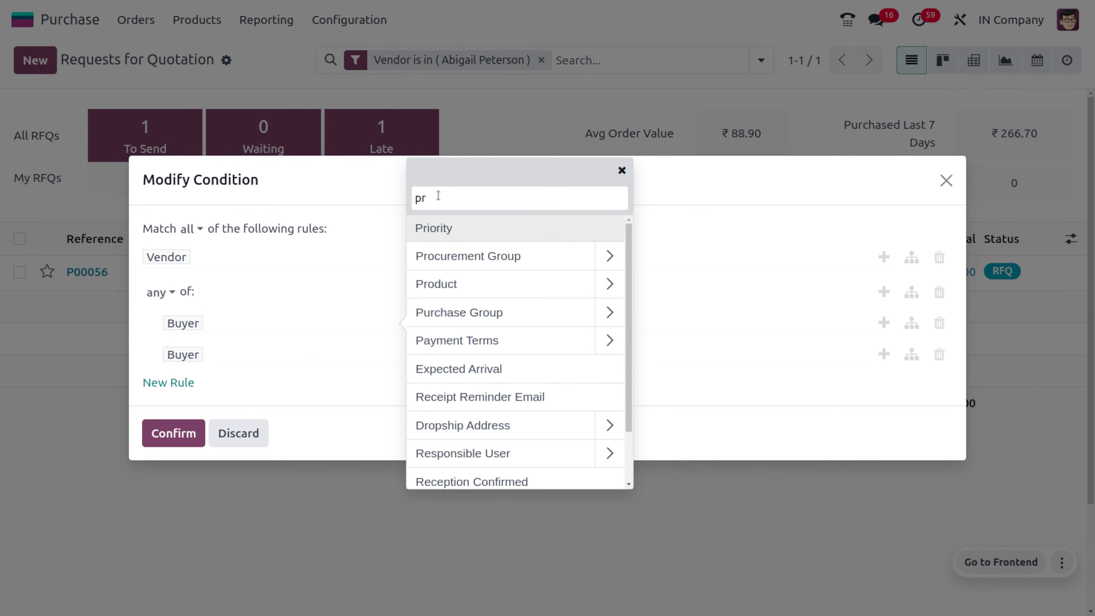
{"action": "left_click", "coordinate": [467, 285]}
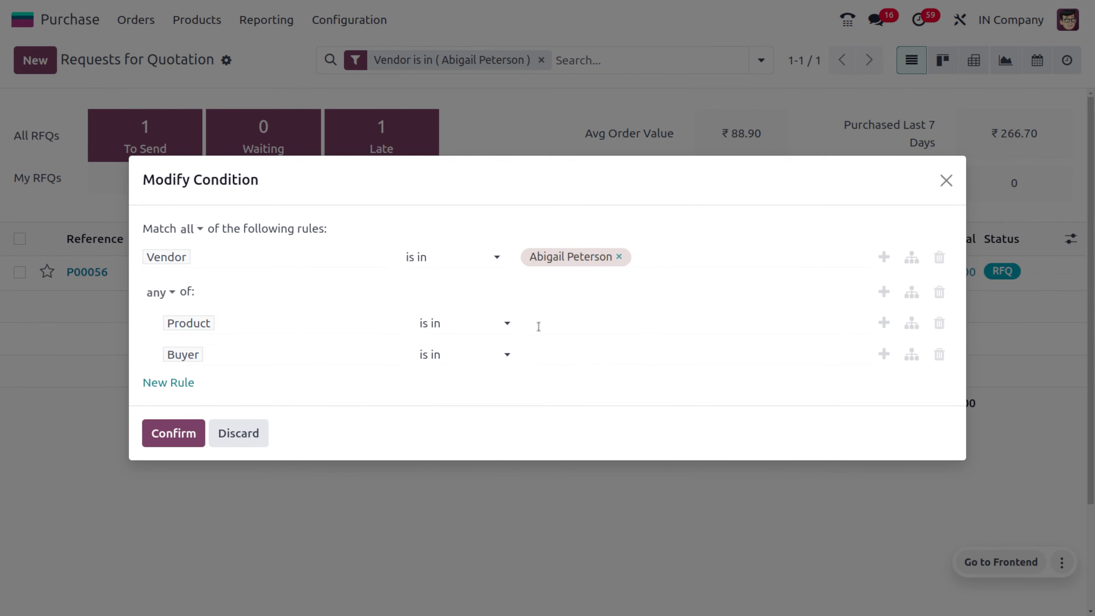
{"action": "left_click", "coordinate": [573, 324]}
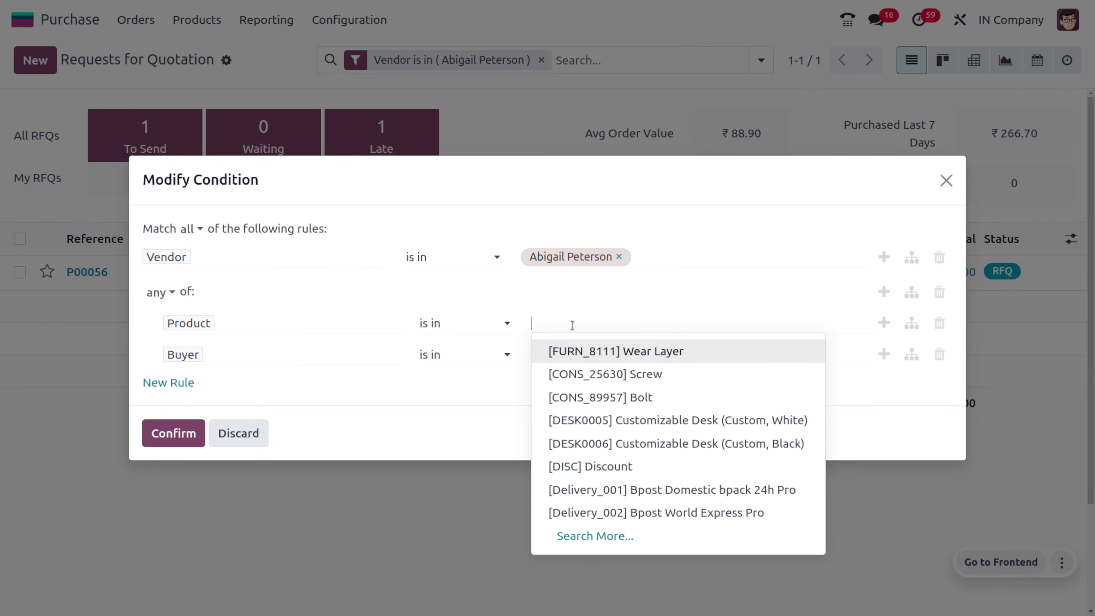
{"action": "left_click", "coordinate": [682, 350]}
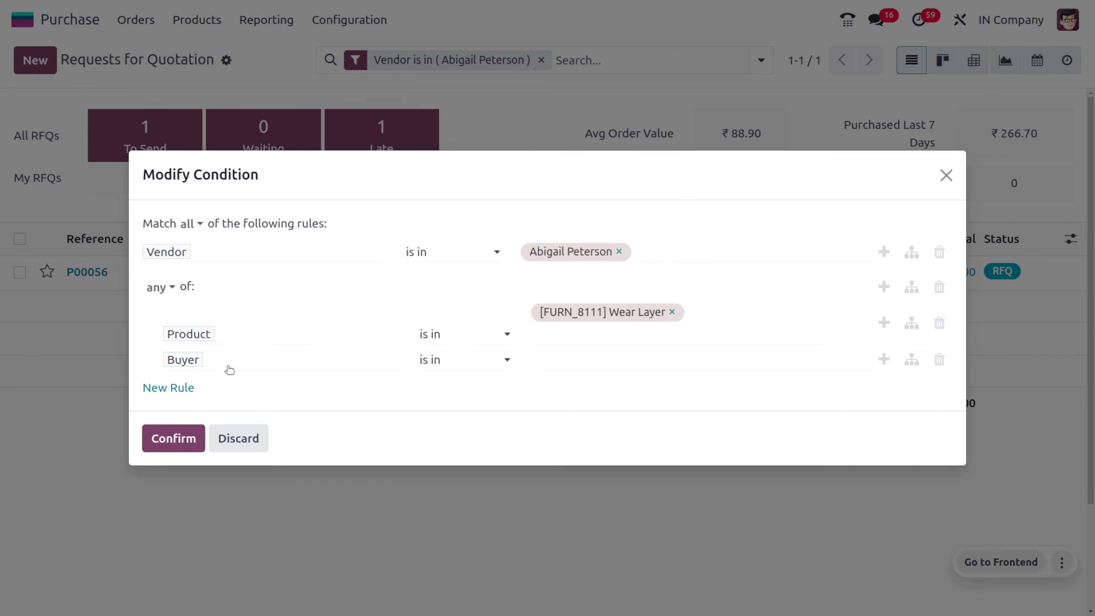
Set the second nested rule to Priority = Urgent, apply the condition, and remove the separate vendor filter from the search.
{"action": "left_click", "coordinate": [212, 363]}
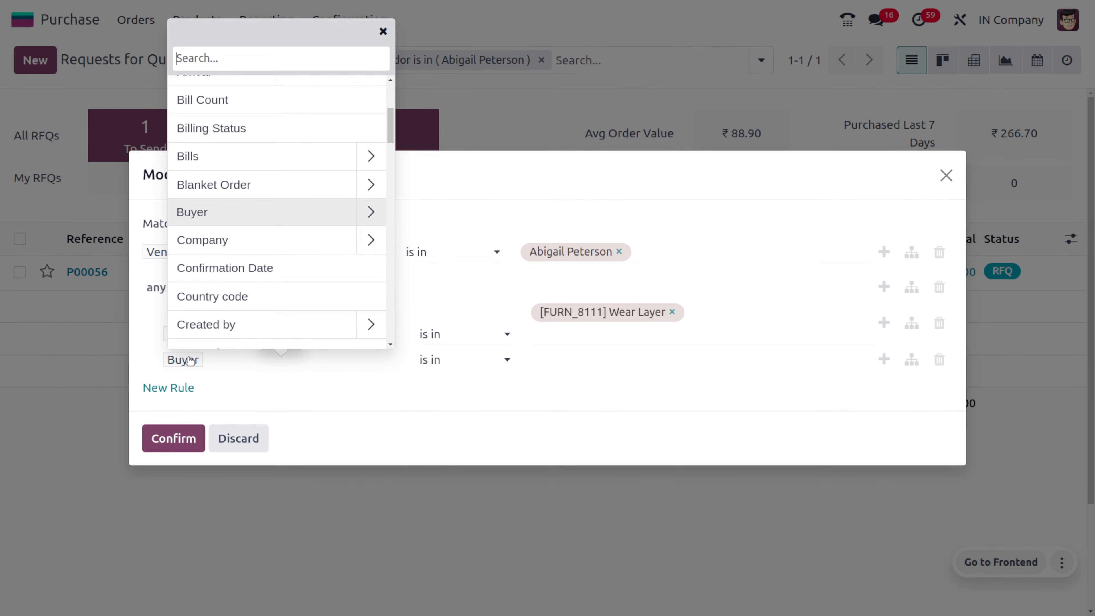
{"action": "scroll", "coordinate": [228, 261], "scroll_direction": "down", "scroll_amount": 3}
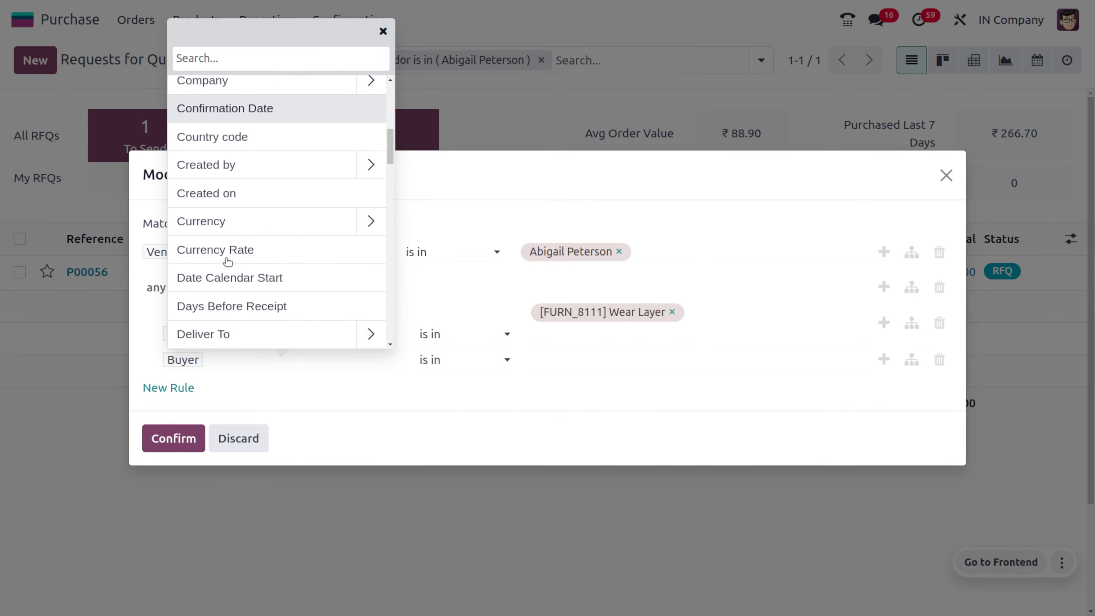
{"action": "scroll", "coordinate": [228, 261], "scroll_direction": "up", "scroll_amount": 3}
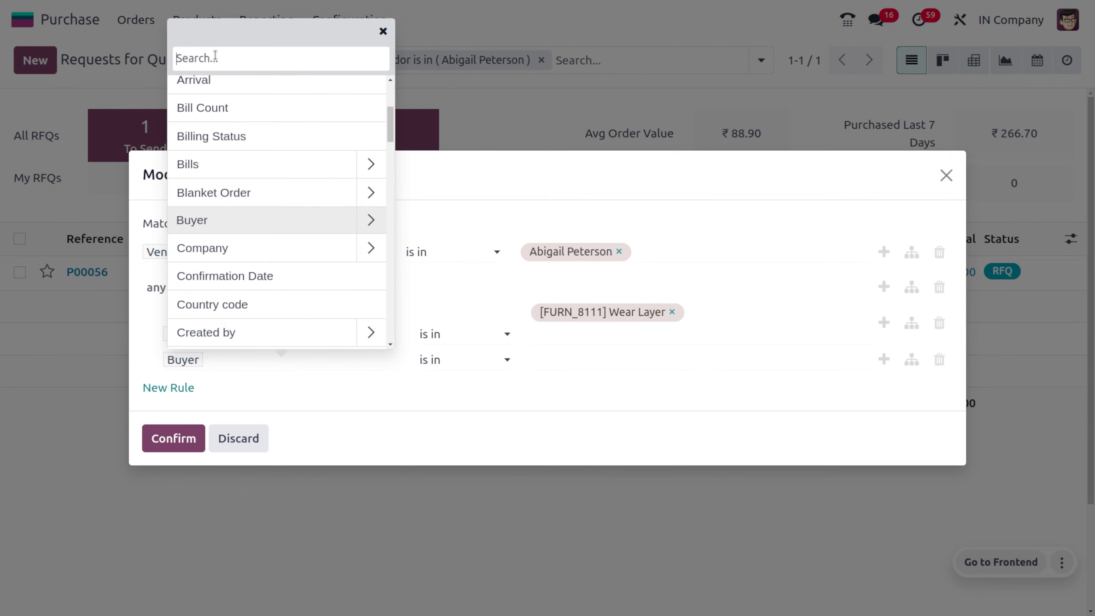
{"action": "type", "text": "pr"}
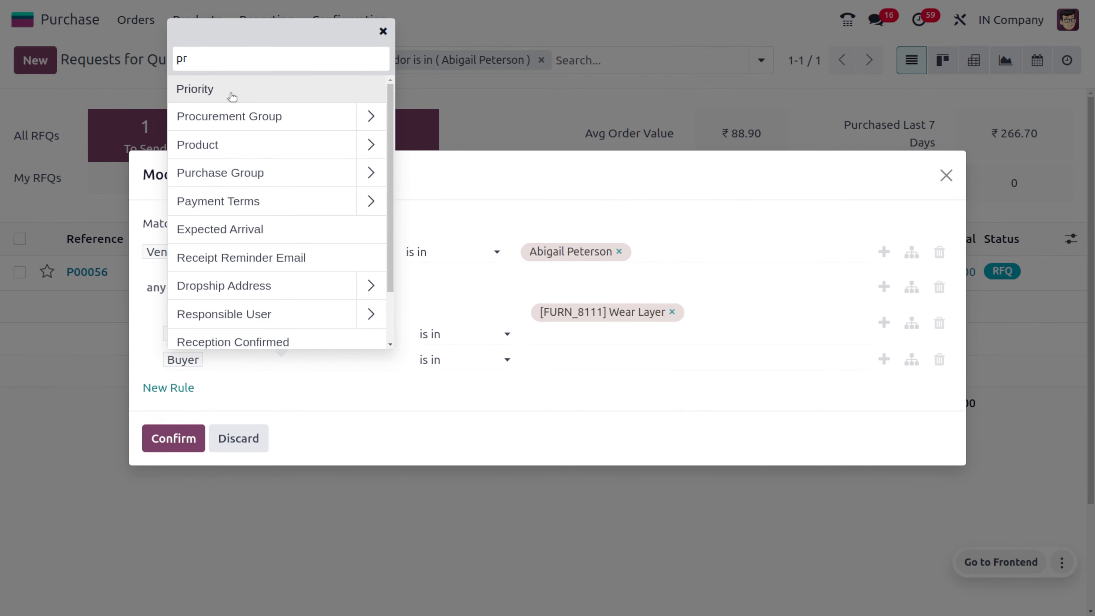
{"action": "left_click", "coordinate": [233, 91]}
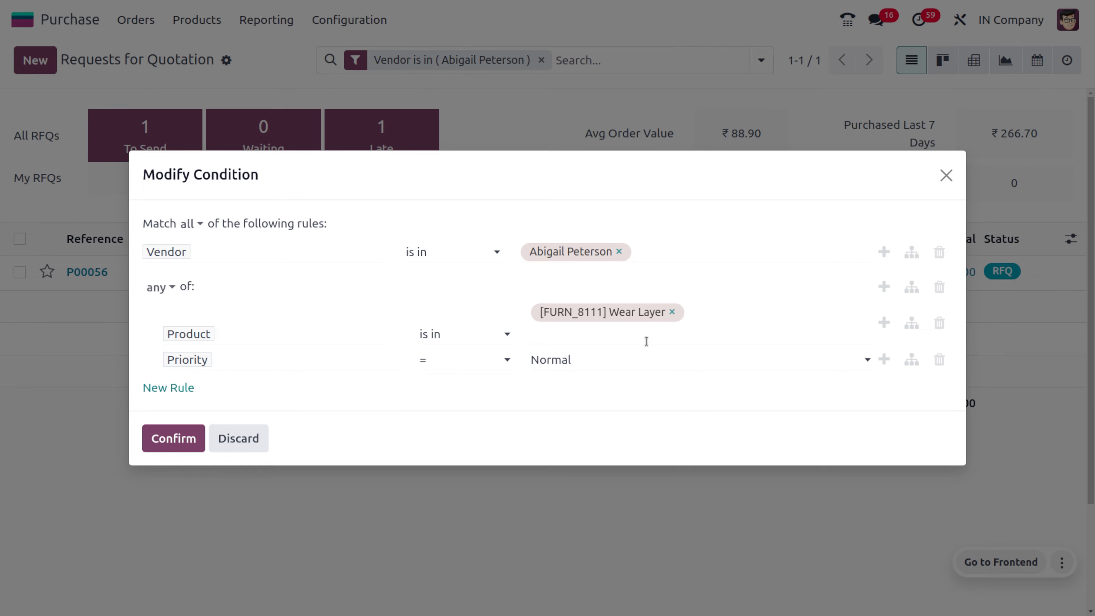
{"action": "left_click", "coordinate": [591, 363]}
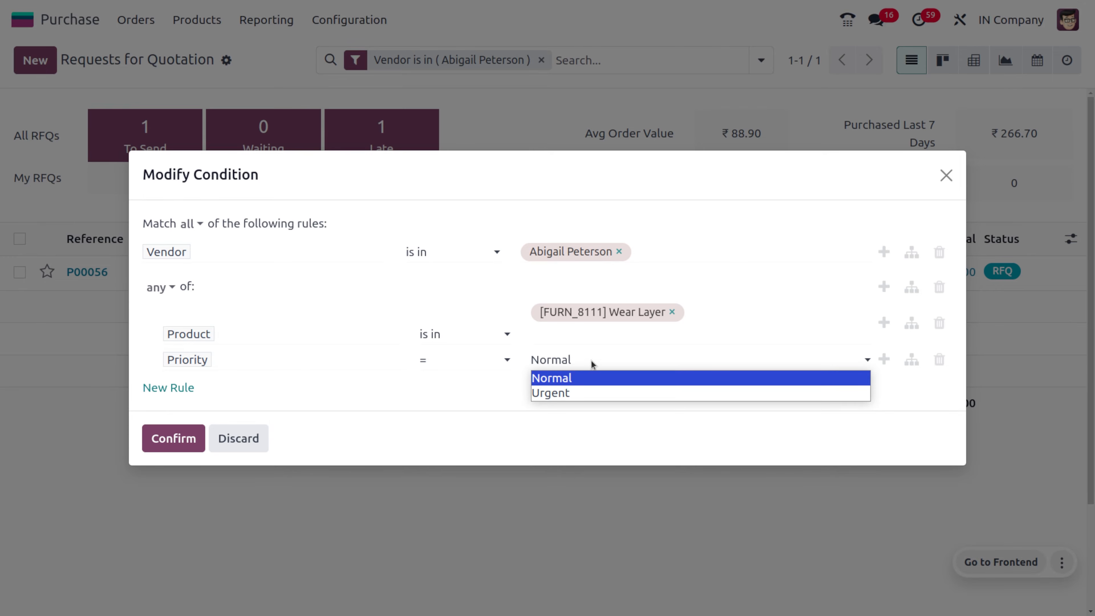
{"action": "left_click", "coordinate": [609, 392]}
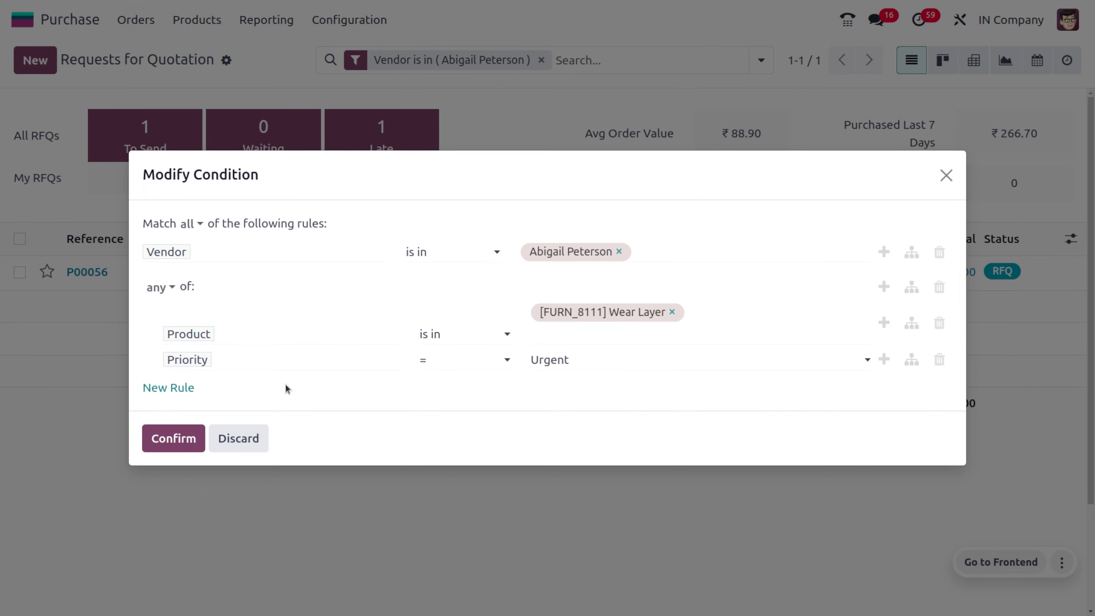
{"action": "left_click", "coordinate": [163, 444]}
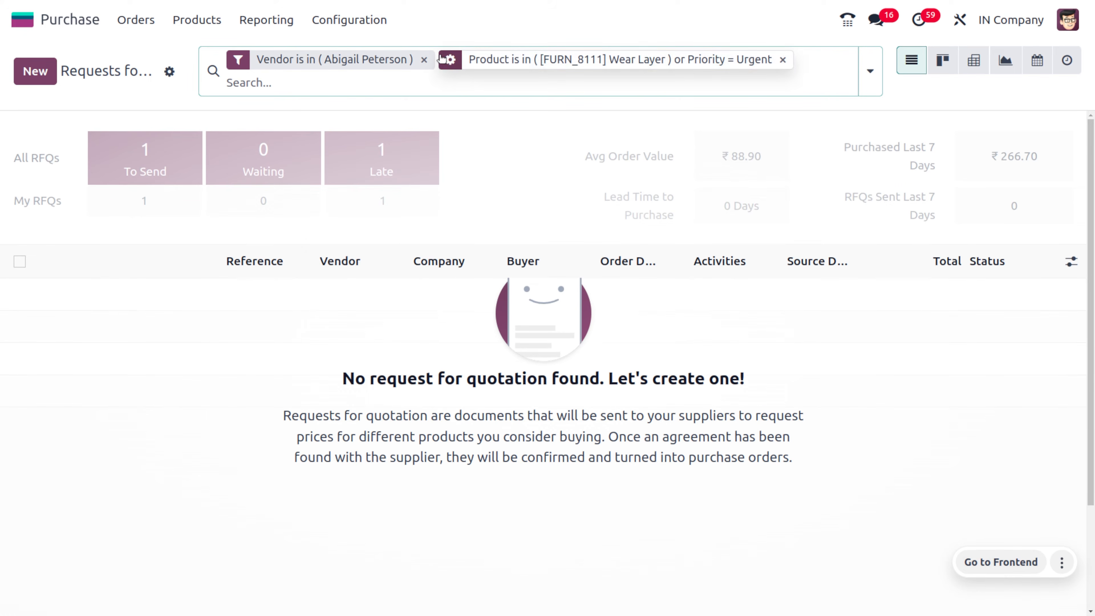
{"action": "left_click", "coordinate": [424, 60]}
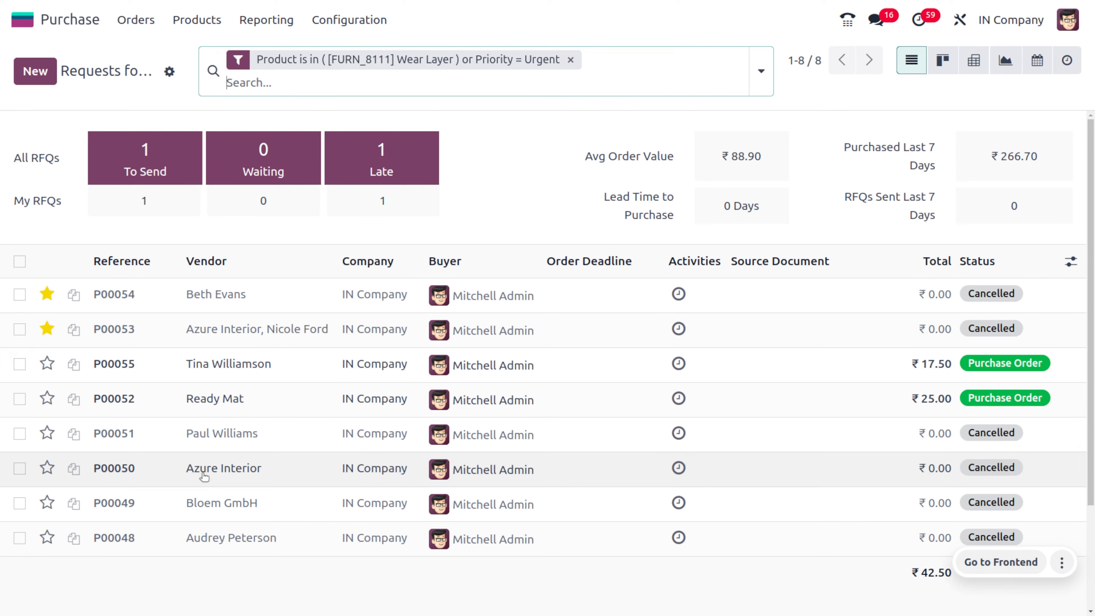
Check the product lines of the Azure Interior order and the order listed just above it, returning to the filtered list.
{"action": "left_click", "coordinate": [205, 477]}
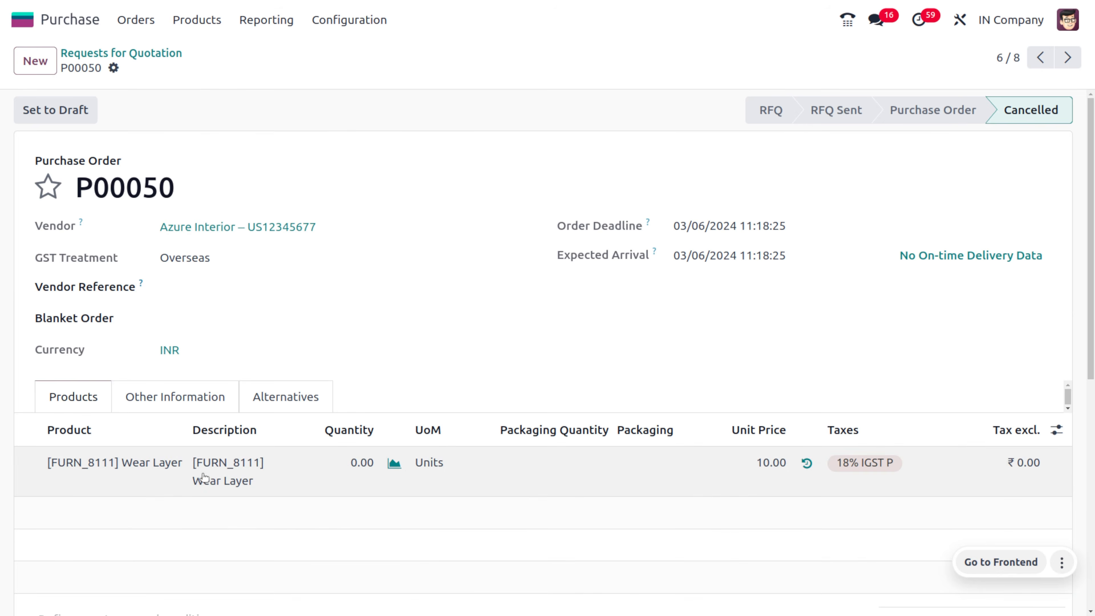
{"action": "left_click", "coordinate": [121, 53]}
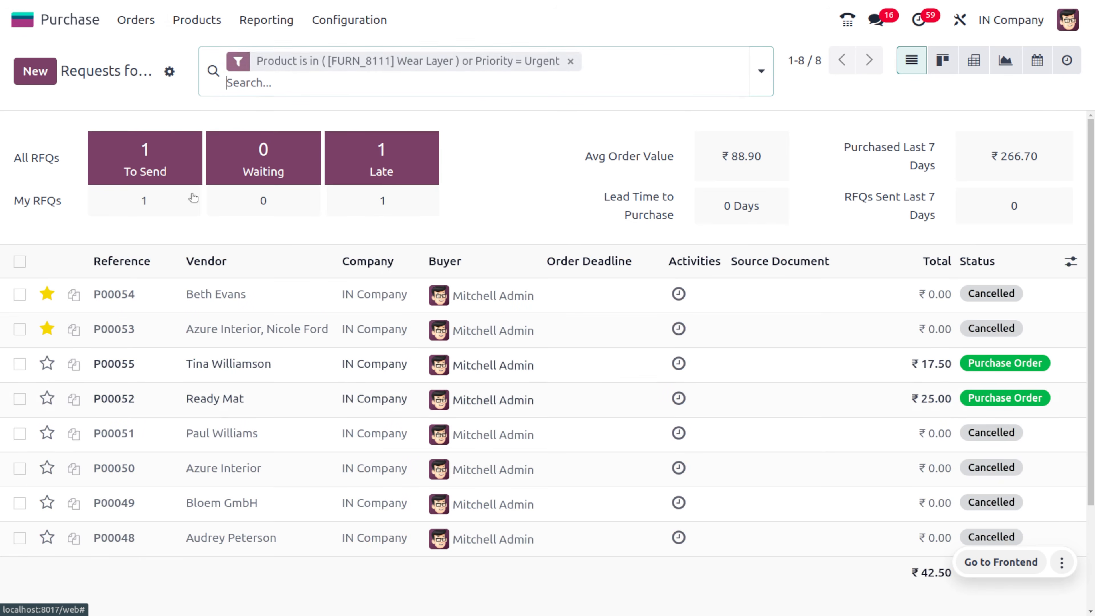
{"action": "left_click", "coordinate": [243, 420]}
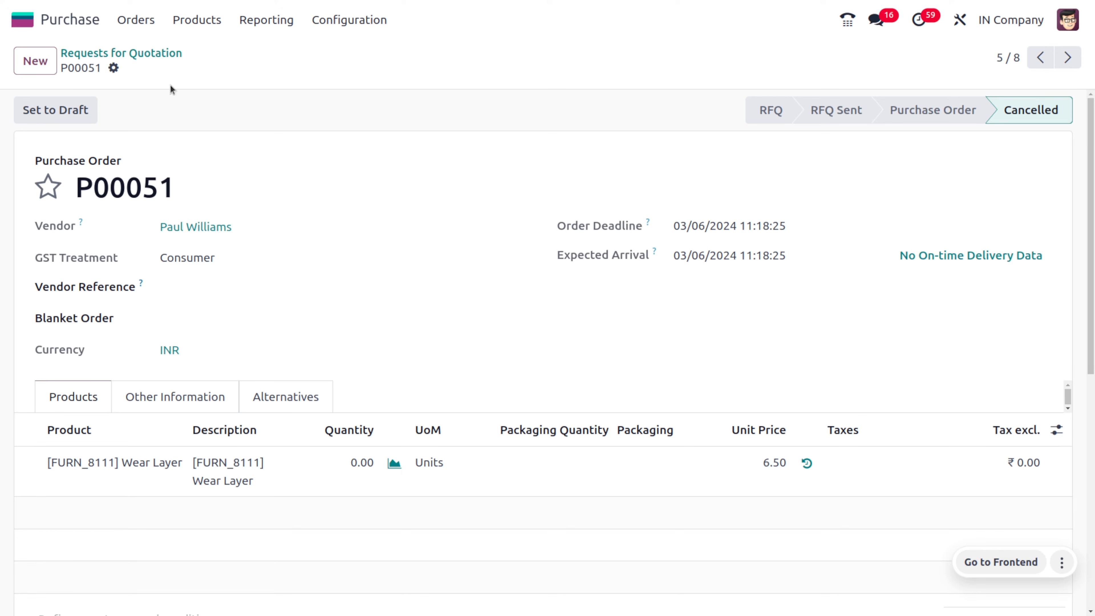
{"action": "left_click", "coordinate": [153, 52]}
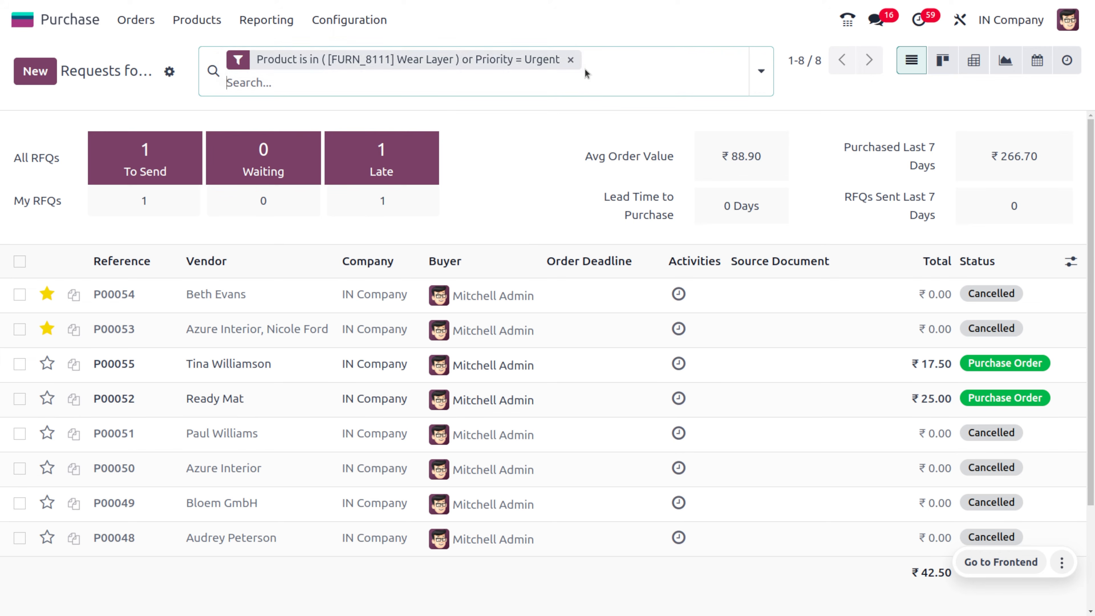
Remove the product-or-priority filter and group the Requests for Quotation list by Vendor.
{"action": "left_click", "coordinate": [571, 60]}
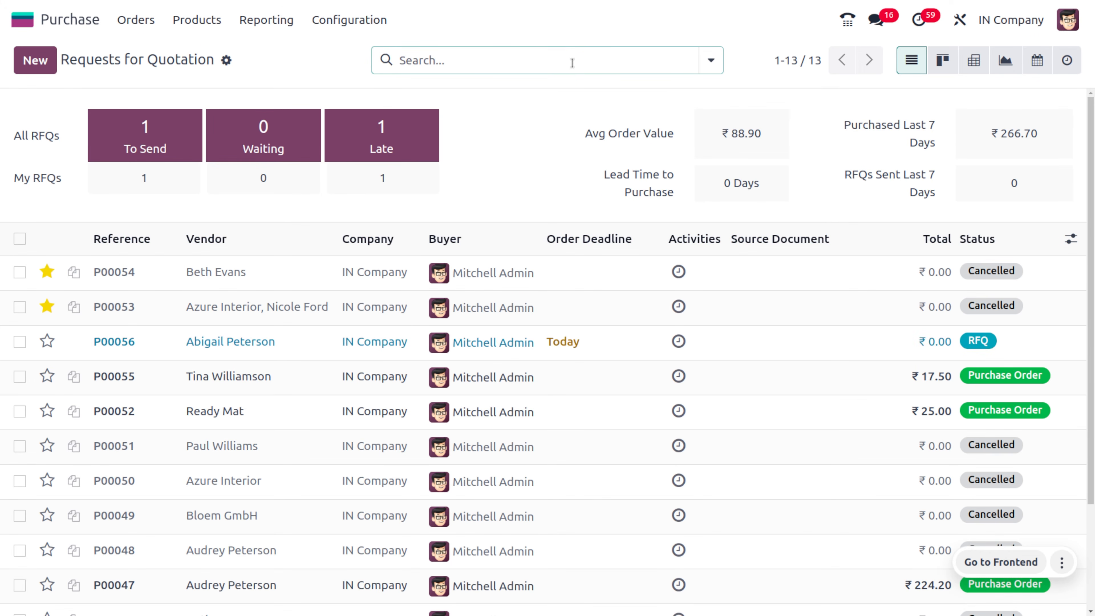
{"action": "left_click", "coordinate": [711, 60]}
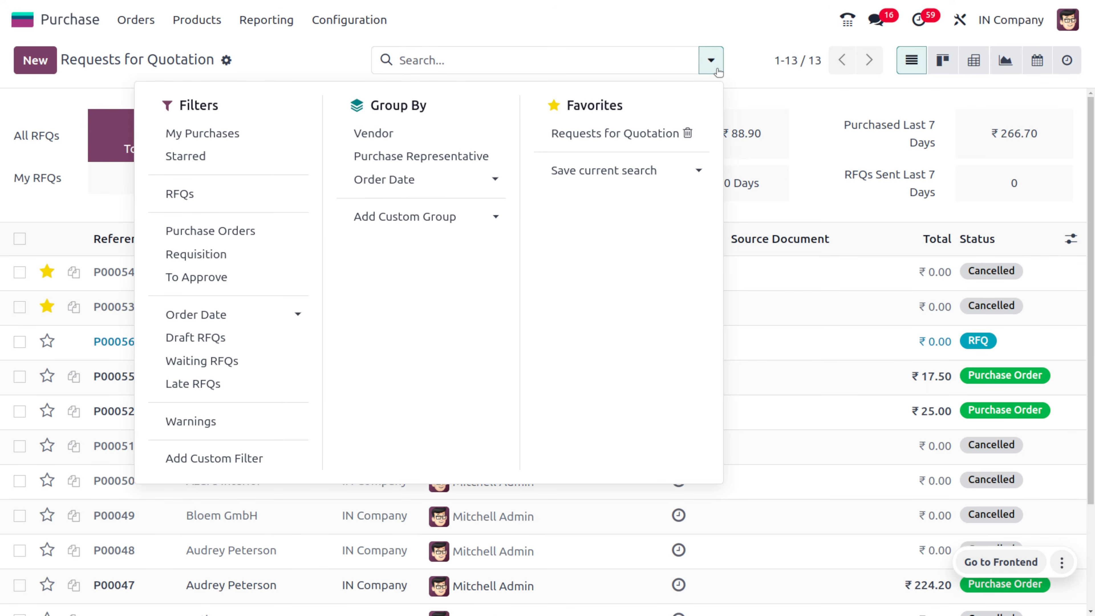
{"action": "left_click", "coordinate": [404, 142]}
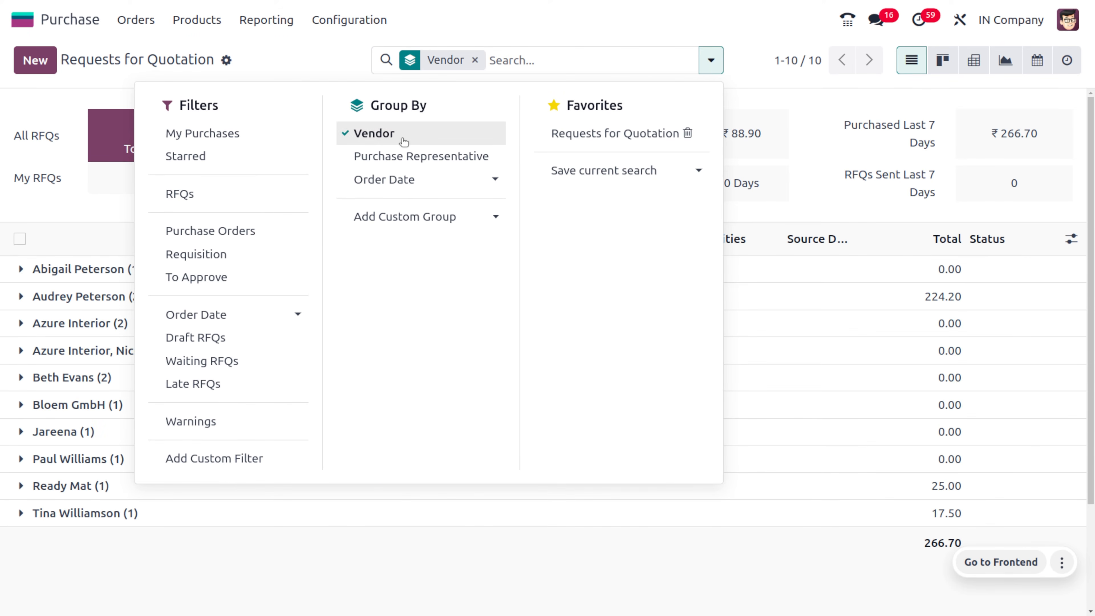
{"action": "left_click", "coordinate": [330, 597]}
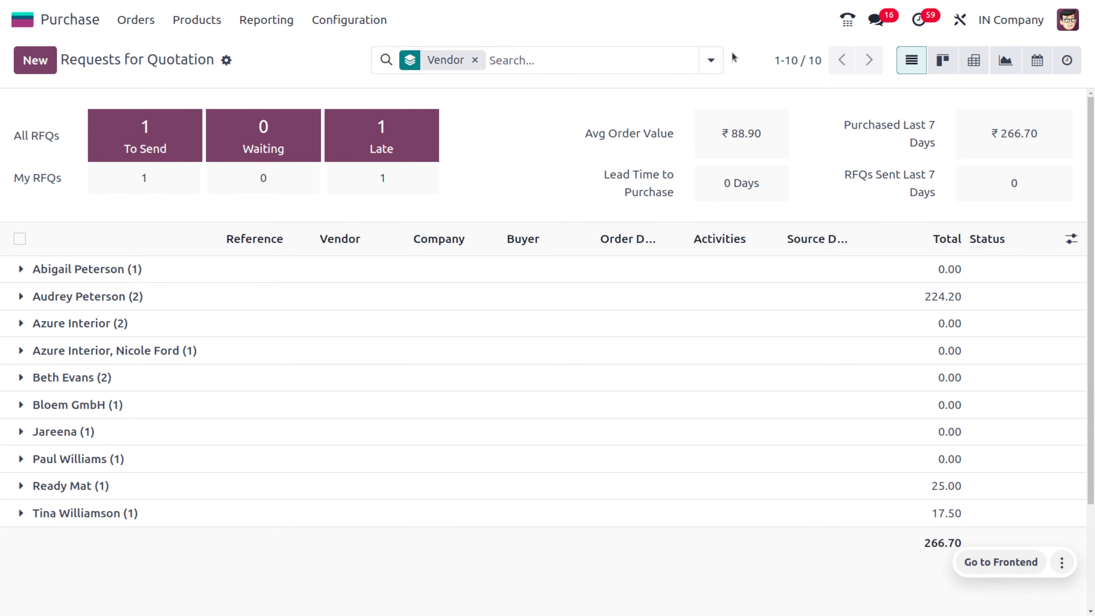
Save the vendor-grouped search as a default favorite named "Vendor" and reload the page.
{"action": "left_click", "coordinate": [713, 58]}
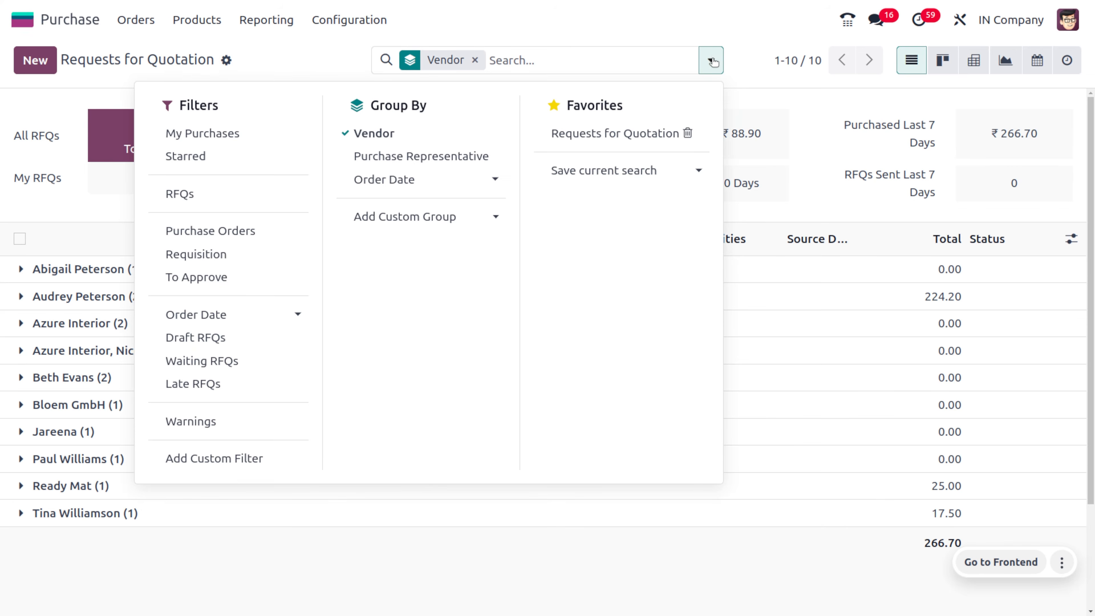
{"action": "left_click", "coordinate": [585, 171]}
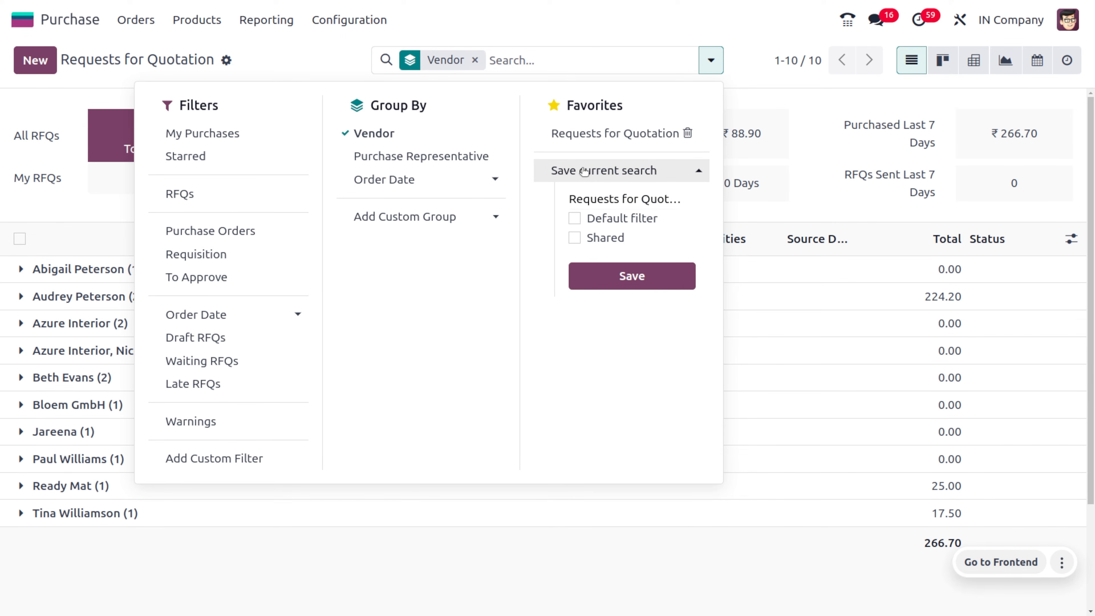
{"action": "left_click", "coordinate": [575, 220]}
{"action": "left_click", "coordinate": [662, 200]}
{"action": "key", "text": "End"}
{"action": "key", "text": "BackSpace"}
{"action": "key", "text": "BackSpace"}
{"action": "key", "text": "BackSpace"}
{"action": "key", "text": "BackSpace"}
{"action": "key", "text": "BackSpace"}
{"action": "key", "text": "BackSpace"}
{"action": "key", "text": "BackSpace"}
{"action": "key", "text": "BackSpace"}
{"action": "key", "text": "BackSpace"}
{"action": "key", "text": "BackSpace"}
{"action": "key", "text": "BackSpace"}
{"action": "key", "text": "BackSpace"}
{"action": "key", "text": "BackSpace"}
{"action": "key", "text": "BackSpace"}
{"action": "key", "text": "BackSpace"}
{"action": "key", "text": "BackSpace"}
{"action": "key", "text": "BackSpace"}
{"action": "key", "text": "BackSpace"}
{"action": "key", "text": "BackSpace"}
{"action": "key", "text": "BackSpace"}
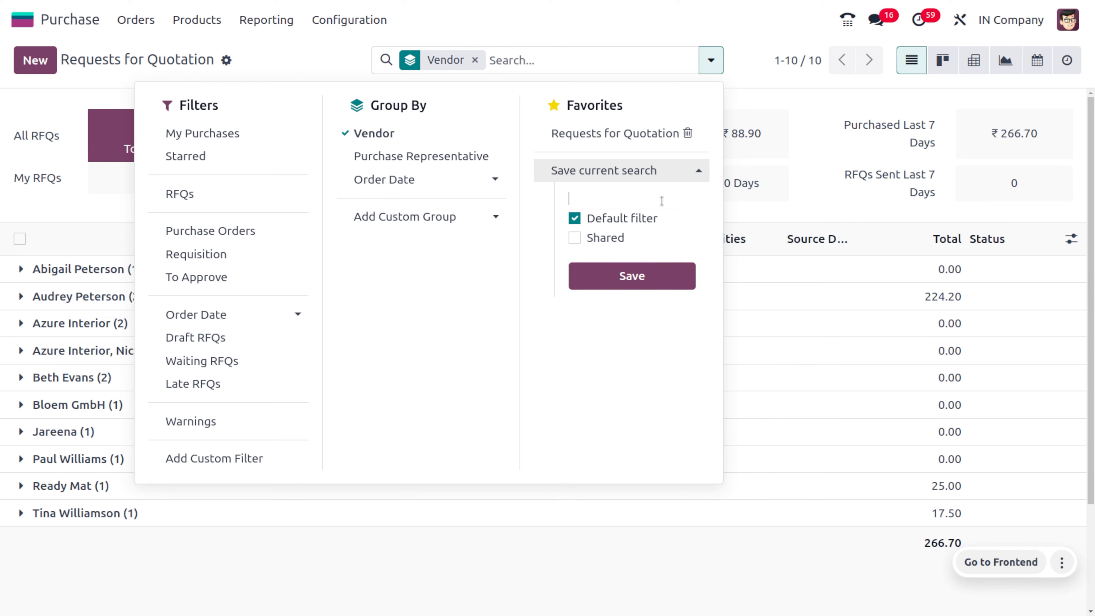
{"action": "type", "text": "Vendoe"}
{"action": "key", "text": "BackSpace"}
{"action": "type", "text": "r"}
{"action": "left_click", "coordinate": [653, 286]}
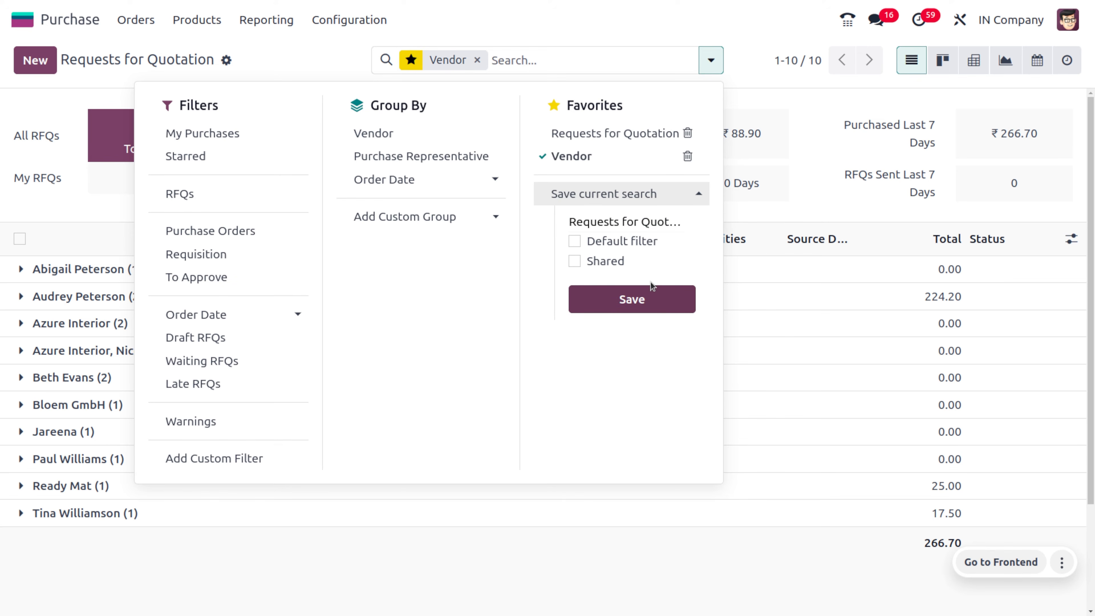
{"action": "left_click", "coordinate": [521, 16]}
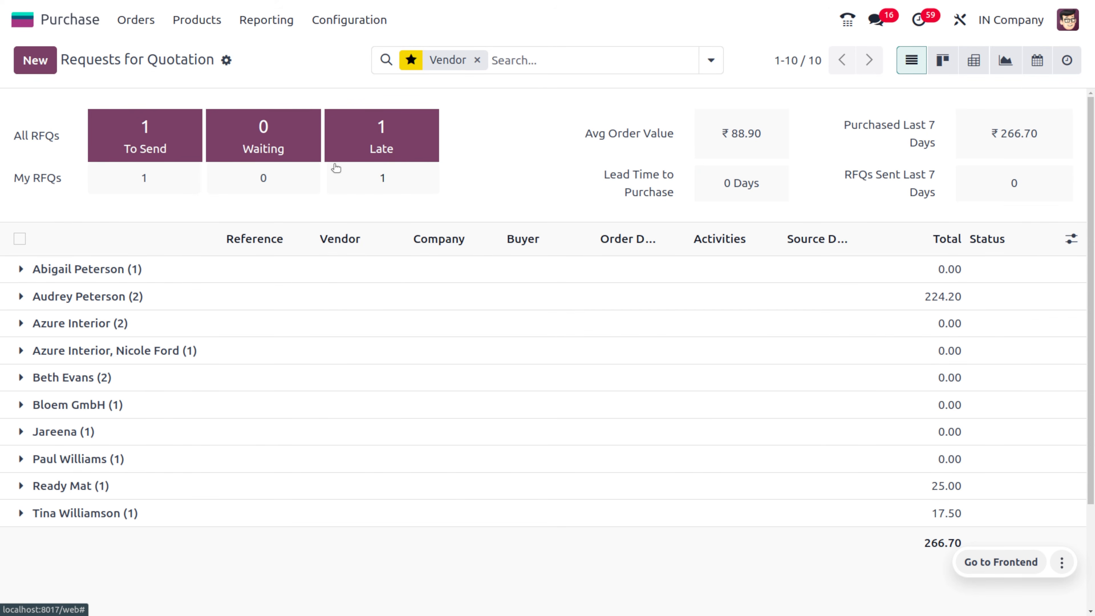
{"action": "key", "text": "F5"}
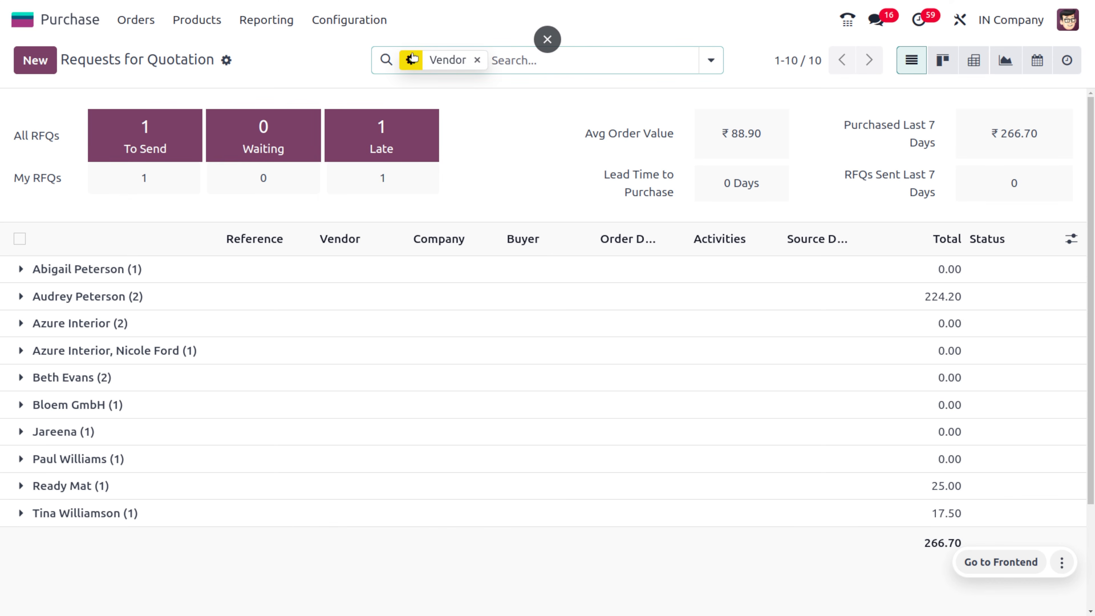
Add a new rule on the Vendor field to the condition of the Vendor favorite.
{"action": "left_click", "coordinate": [412, 61]}
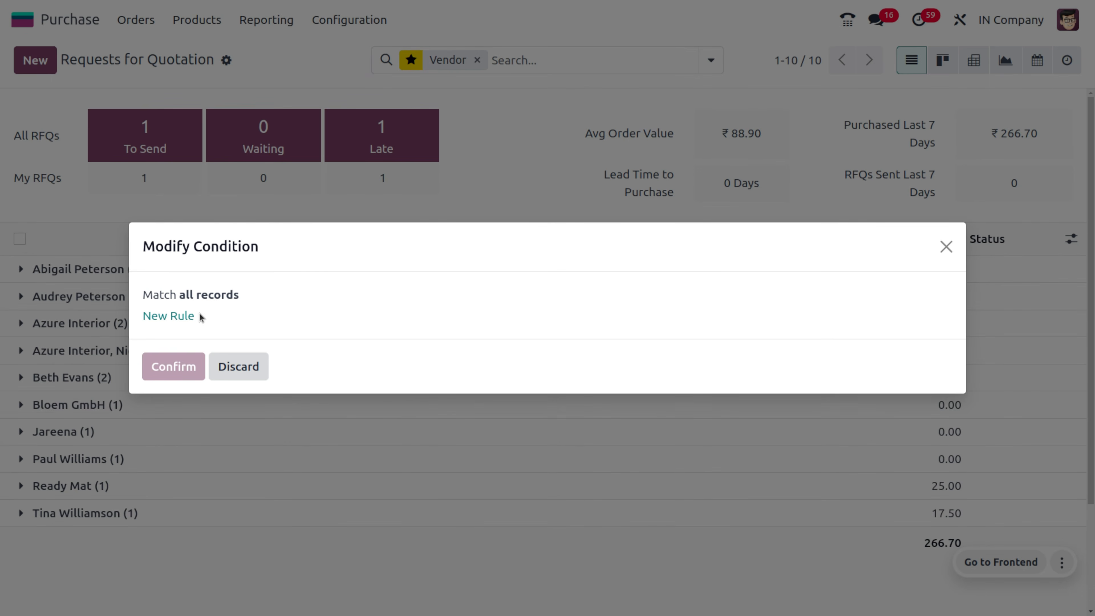
{"action": "left_click", "coordinate": [172, 317]}
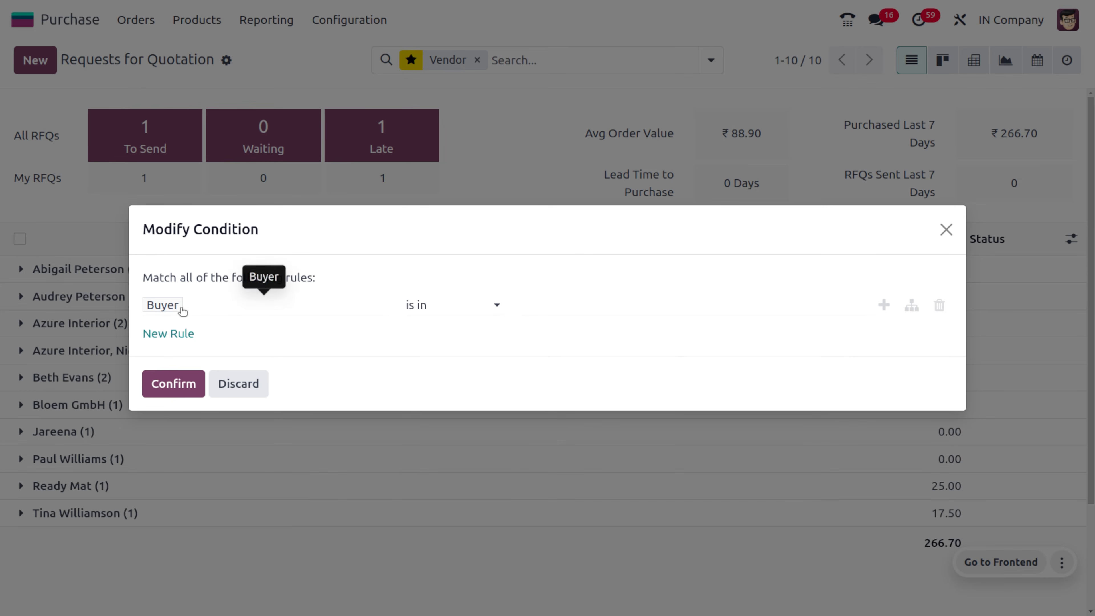
{"action": "left_click", "coordinate": [200, 312]}
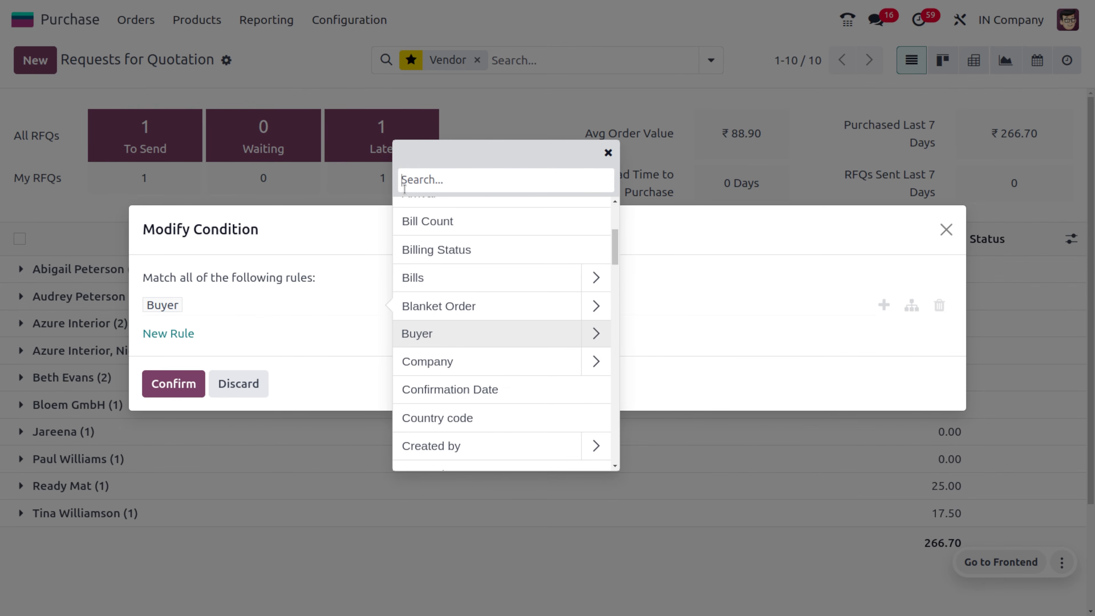
{"action": "type", "text": "vend"}
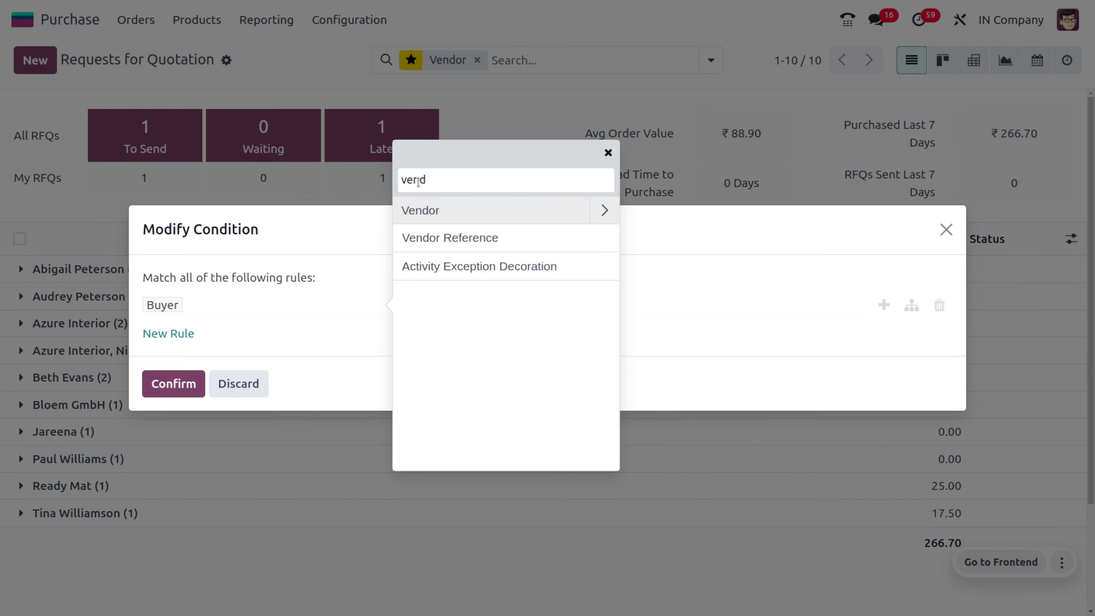
{"action": "key", "text": "Return"}
Extend the rule's field path from Vendor to the vendor's Purchase Order field.
{"action": "left_click", "coordinate": [220, 309]}
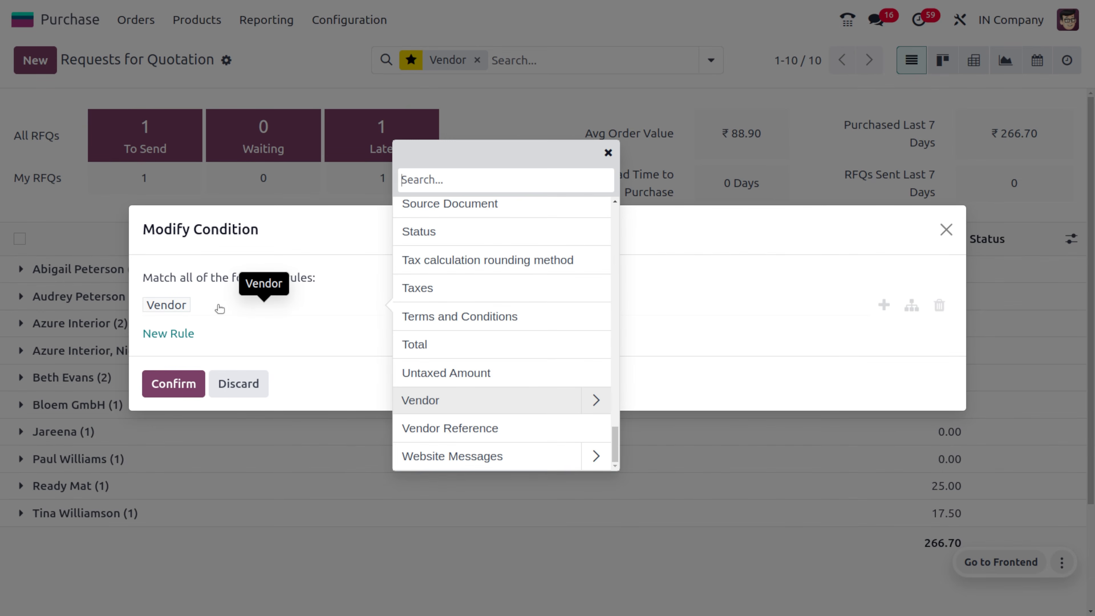
{"action": "left_click", "coordinate": [594, 401]}
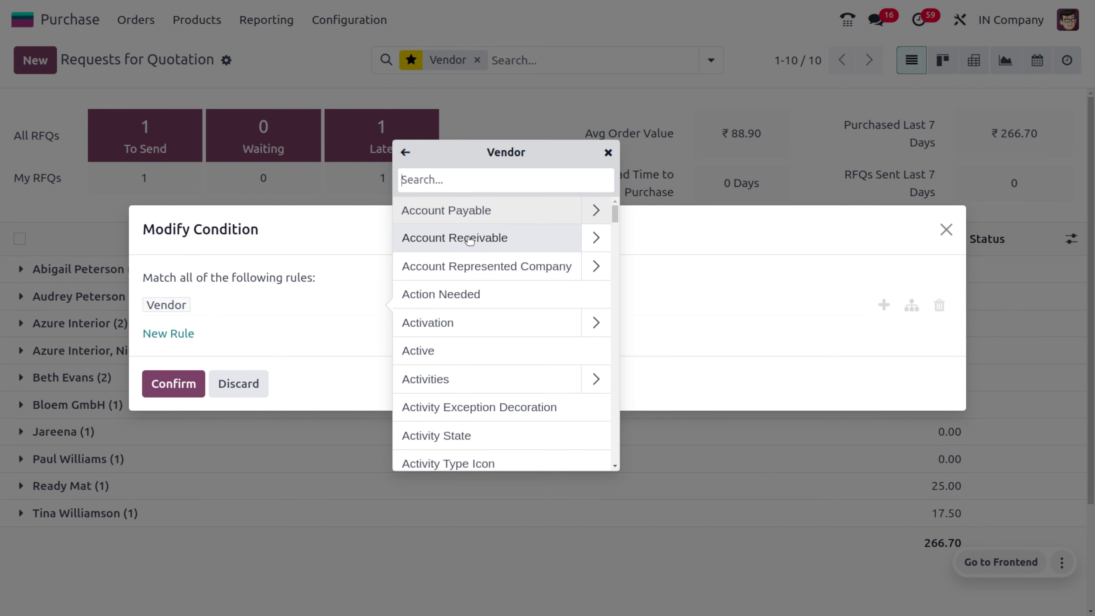
{"action": "type", "text": "pr"}
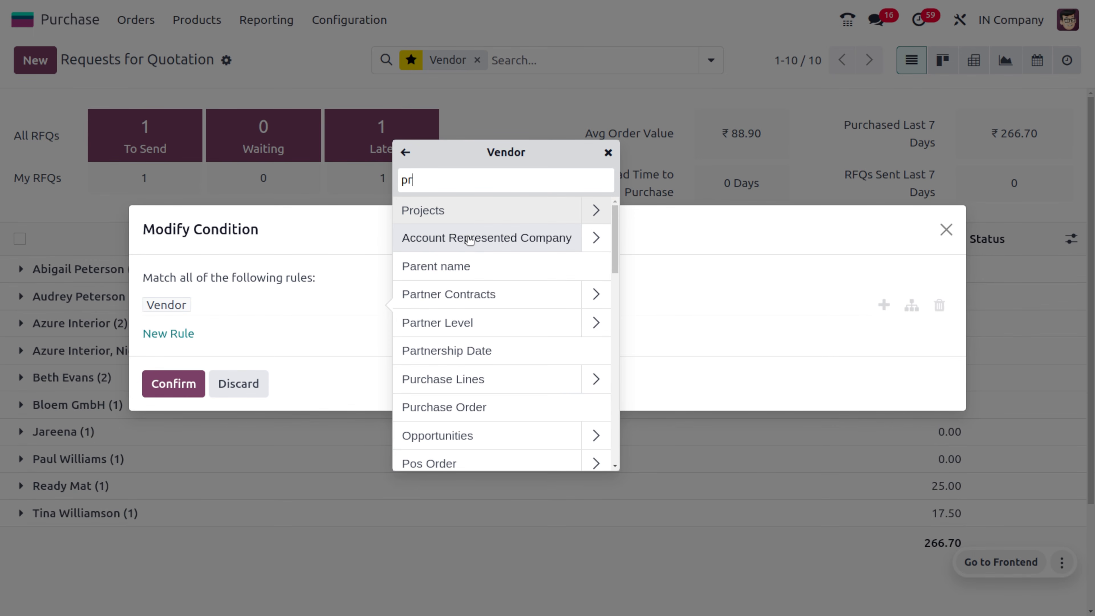
{"action": "type", "text": "o"}
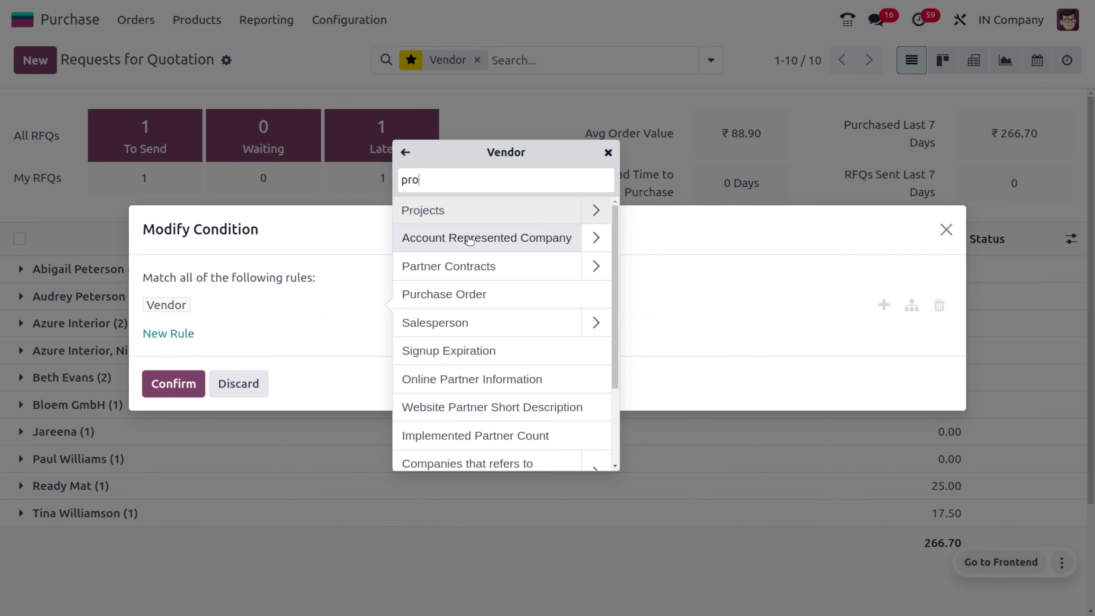
{"action": "scroll", "coordinate": [451, 376], "scroll_direction": "down", "scroll_amount": 3}
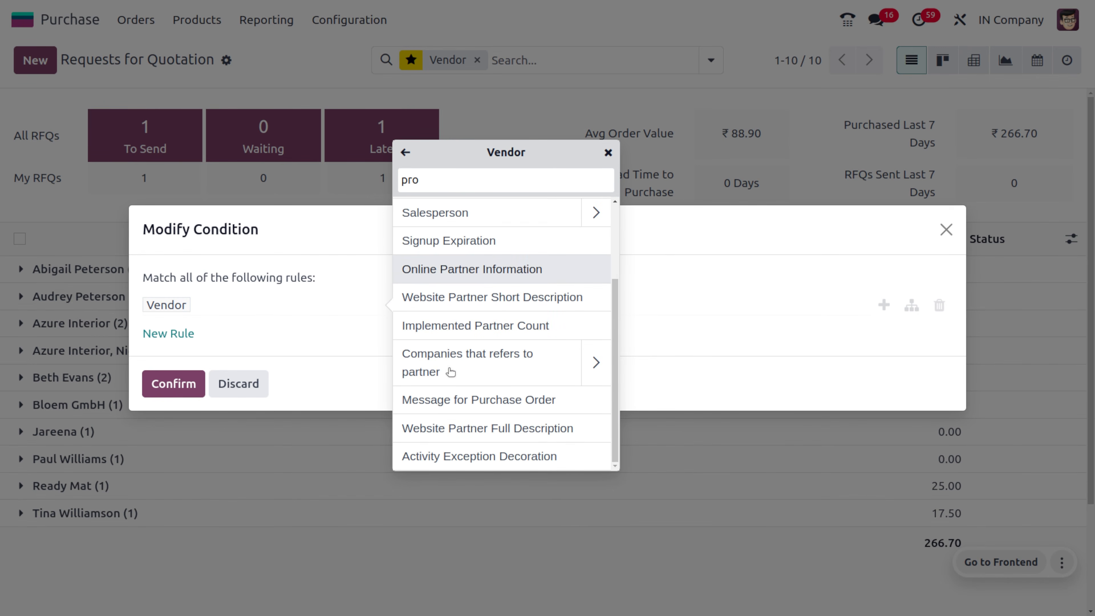
{"action": "scroll", "coordinate": [450, 372], "scroll_direction": "up", "scroll_amount": 3}
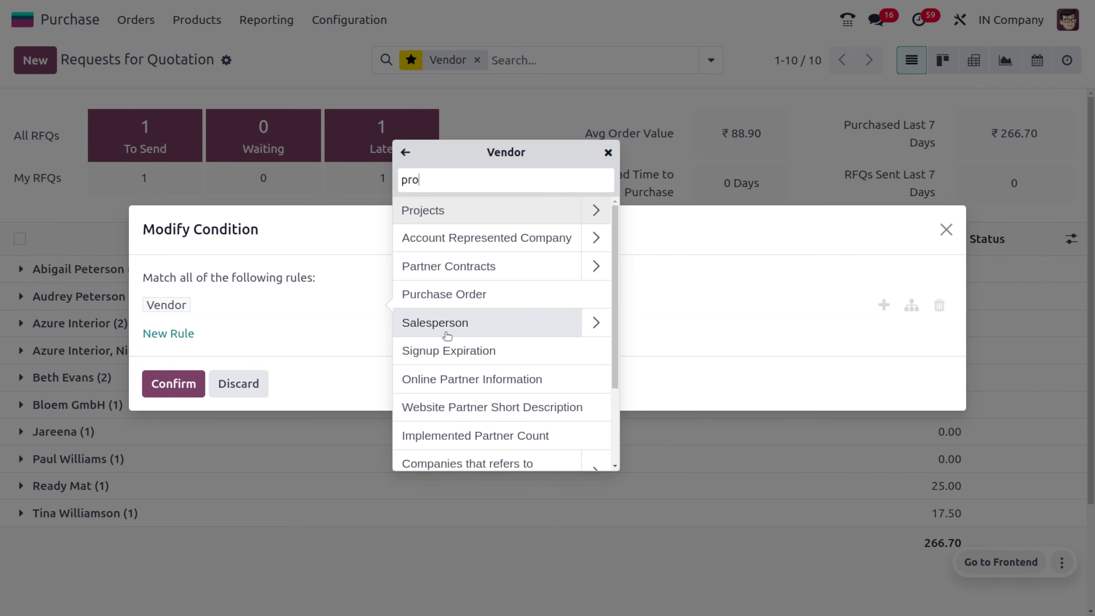
{"action": "left_click", "coordinate": [458, 300]}
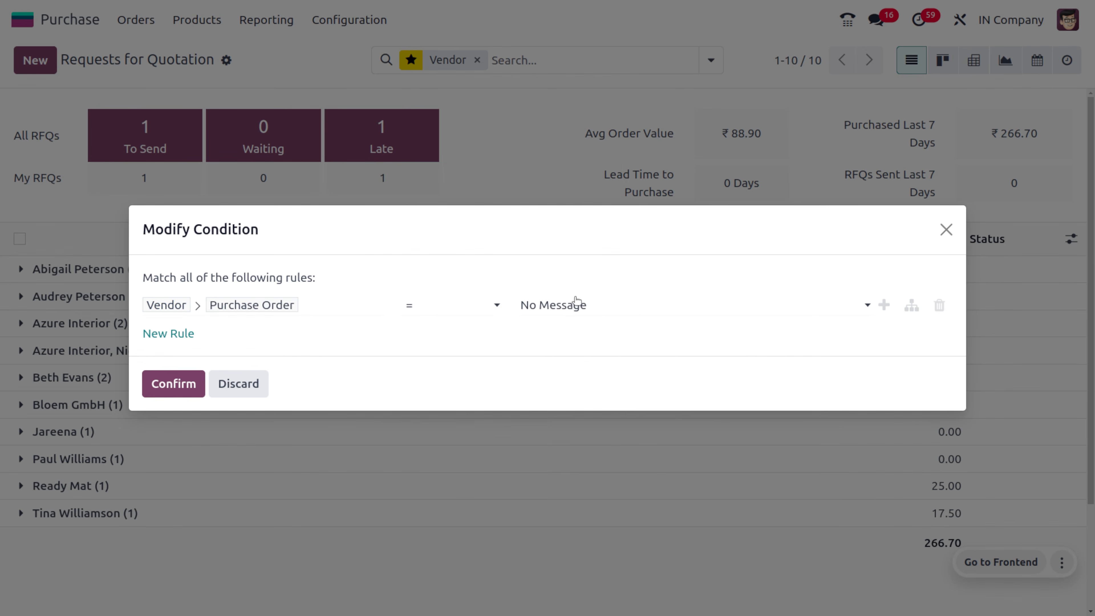
Set the Vendor > Purchase Order rule to Blocking Message, apply the condition, and expand the Azure Interior group.
{"action": "left_click", "coordinate": [619, 312]}
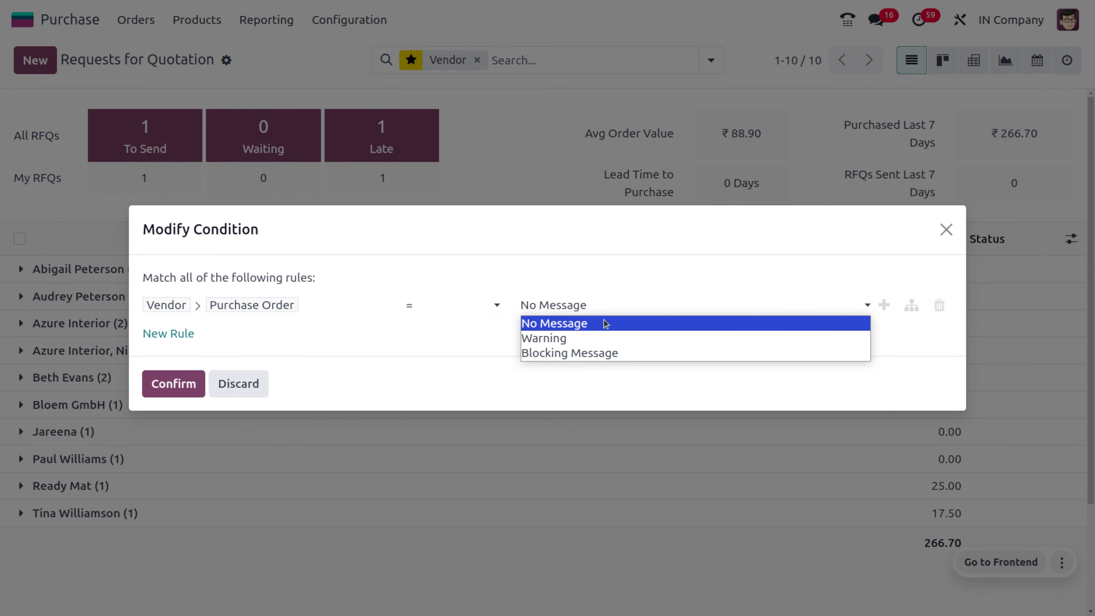
{"action": "left_click", "coordinate": [632, 352]}
{"action": "left_click", "coordinate": [160, 383]}
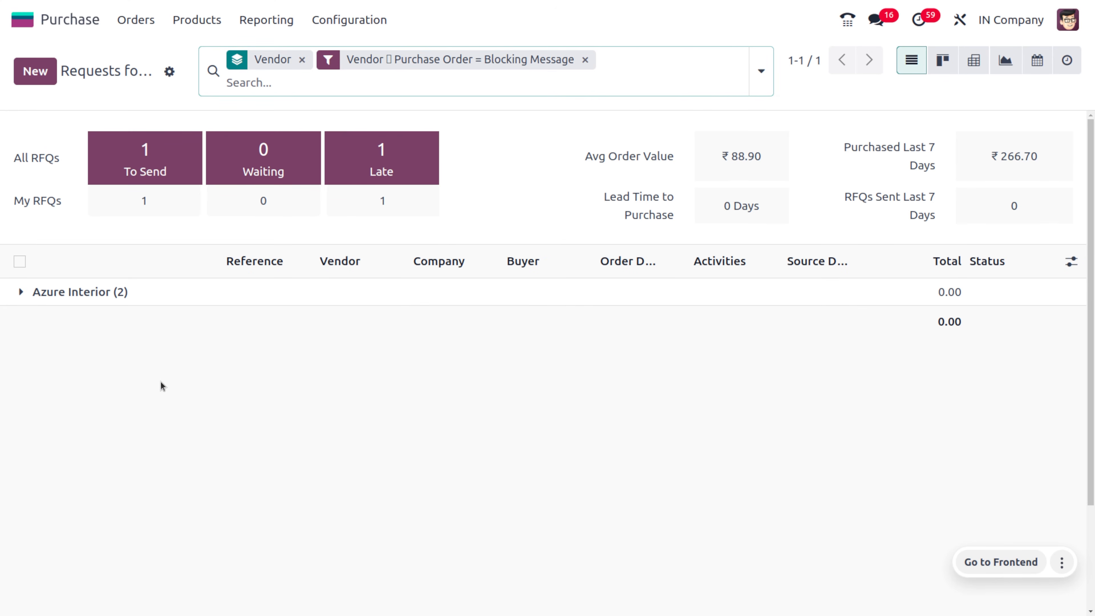
{"action": "left_click", "coordinate": [85, 292]}
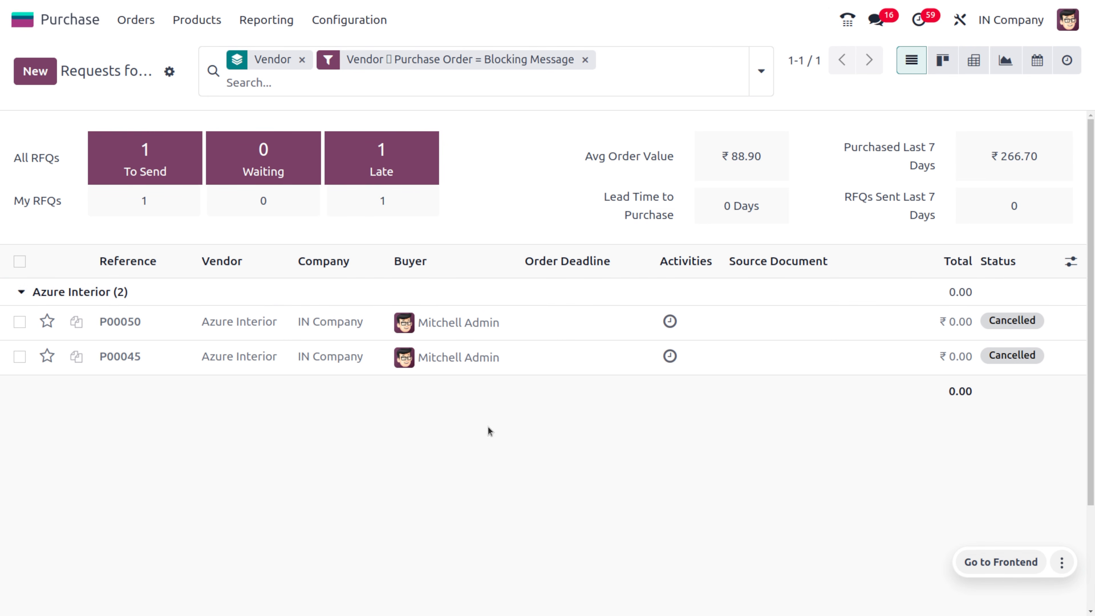